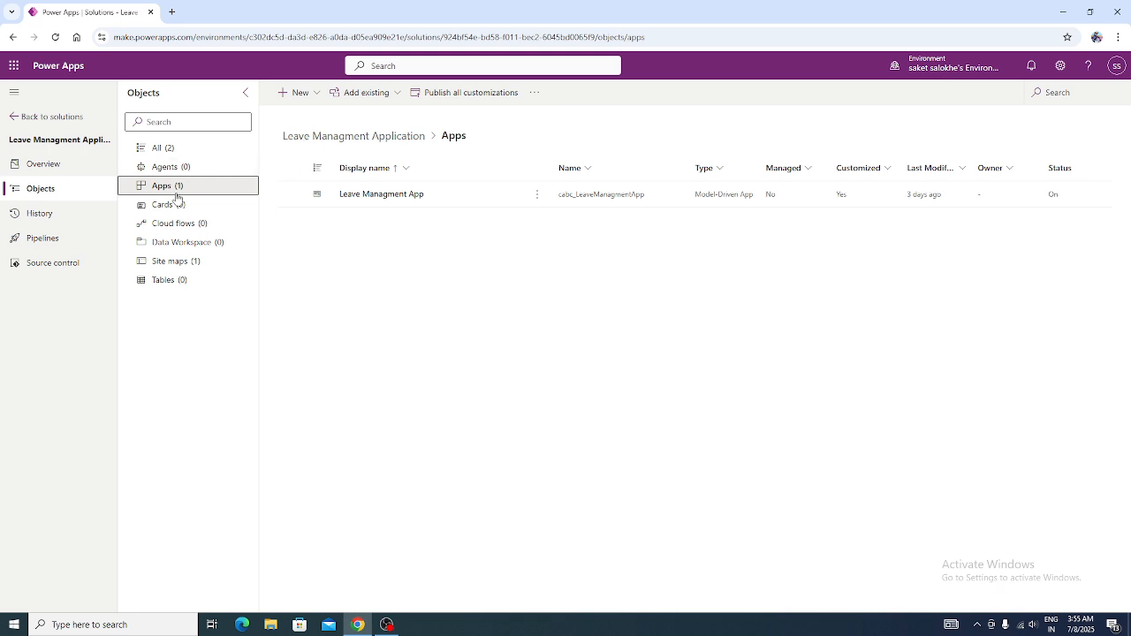
Open the Leave Managment App for editing to review its Accounts and Contacts pages, and check the solution's tables and apps
{"action": "left_click", "coordinate": [538, 196]}
{"action": "left_click", "coordinate": [542, 222]}
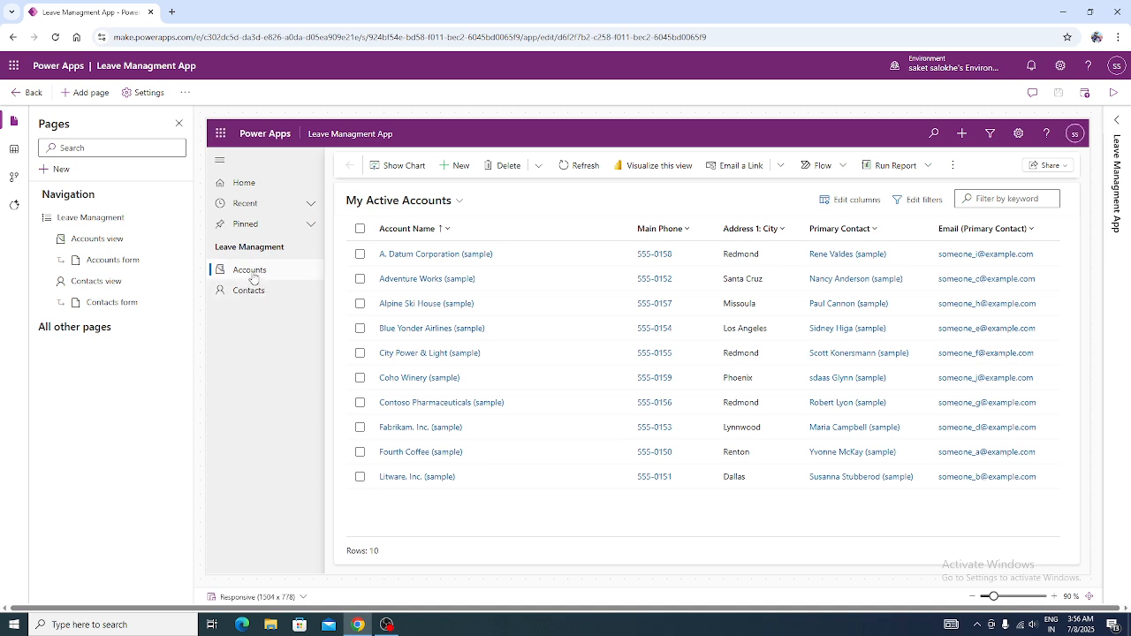
{"action": "left_click", "coordinate": [25, 94]}
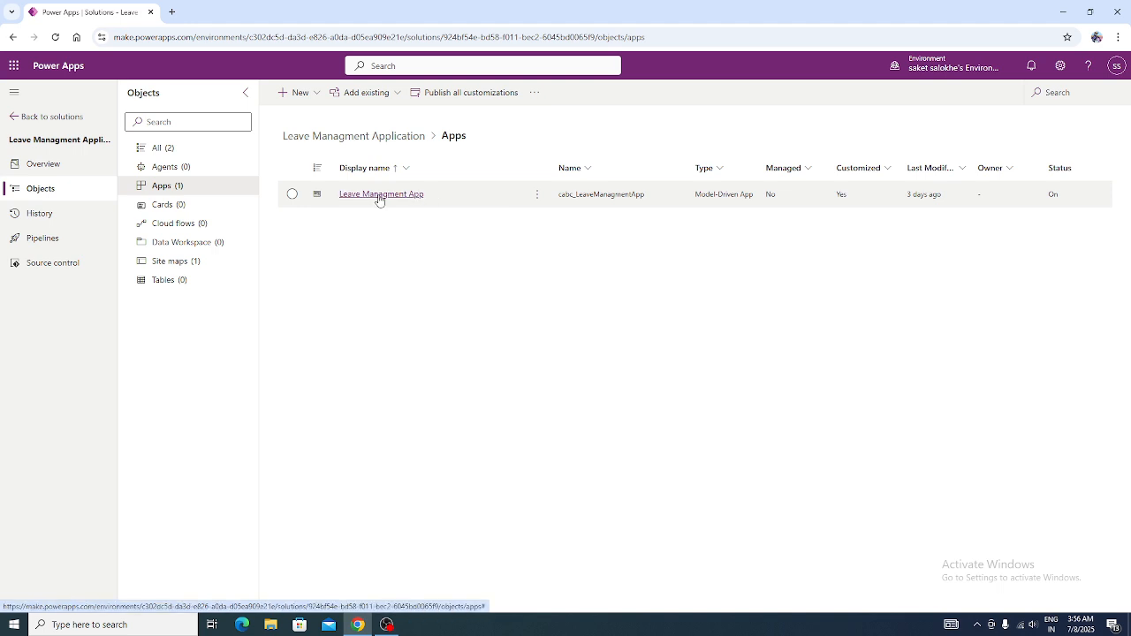
{"action": "left_click", "coordinate": [164, 281]}
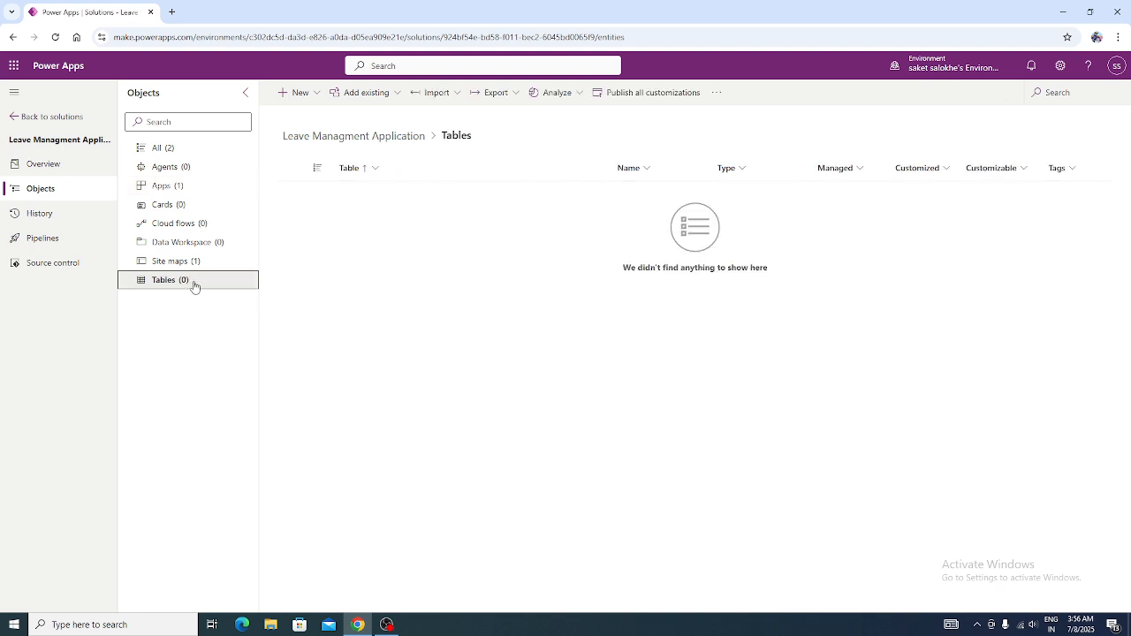
{"action": "left_click", "coordinate": [181, 186]}
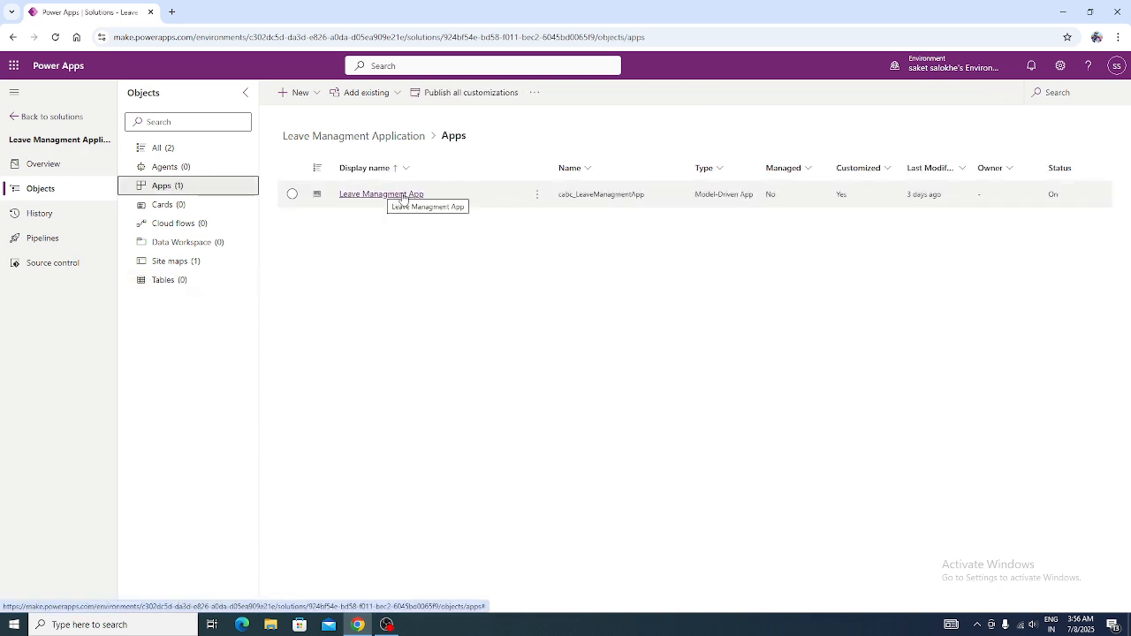
In the solution's tables, choose the existing Account and Contact tables for adding
{"action": "left_click", "coordinate": [177, 281]}
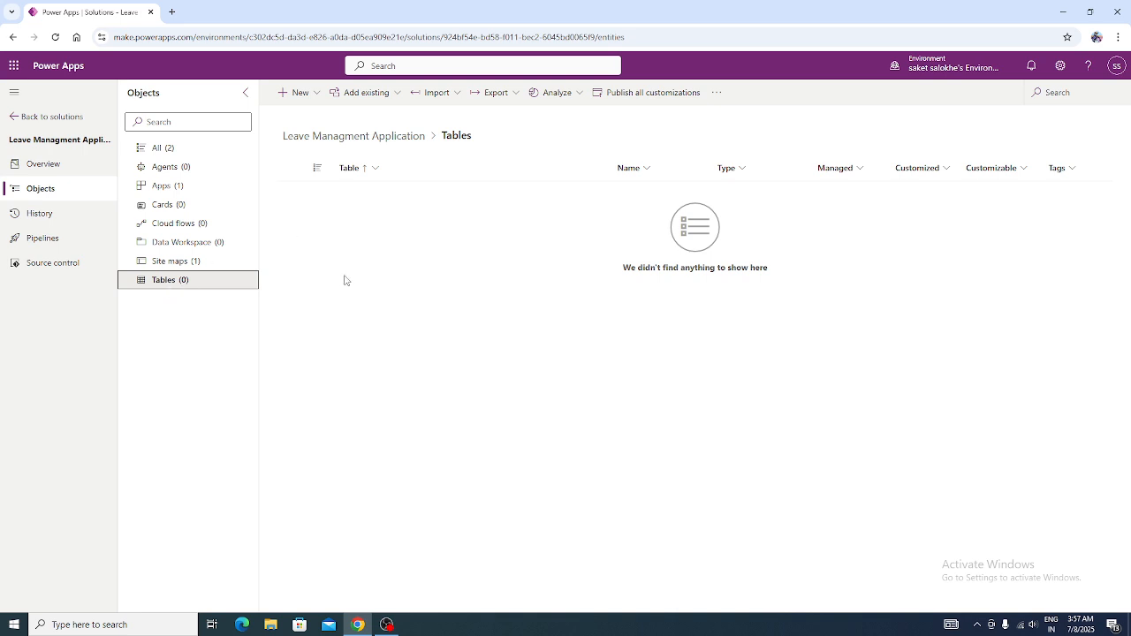
{"action": "left_click", "coordinate": [310, 98]}
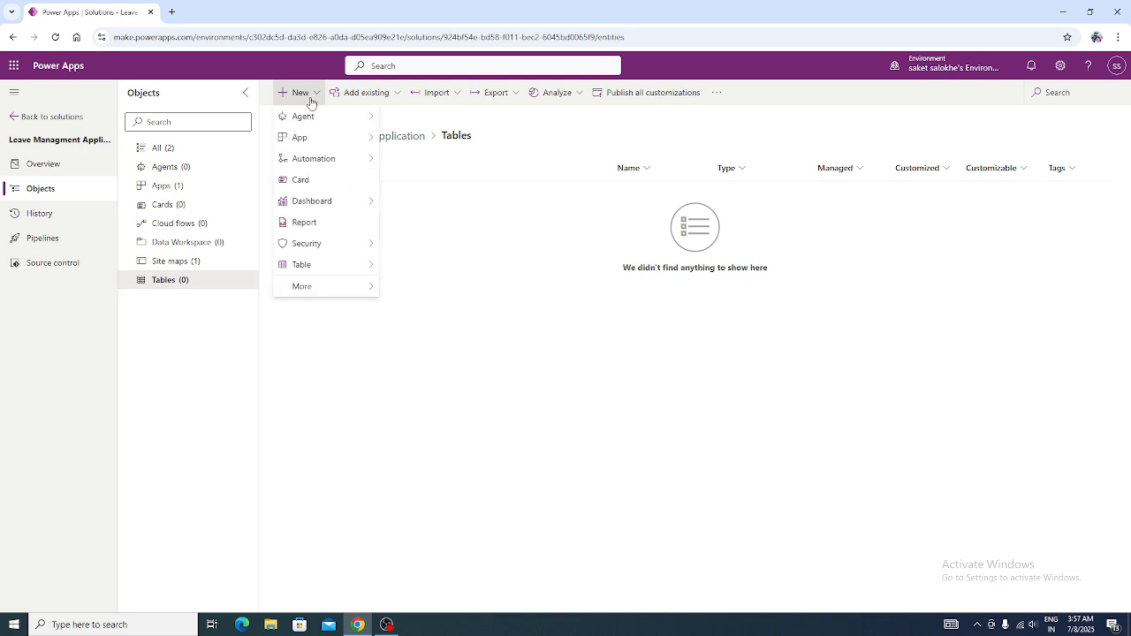
{"action": "left_click", "coordinate": [386, 95]}
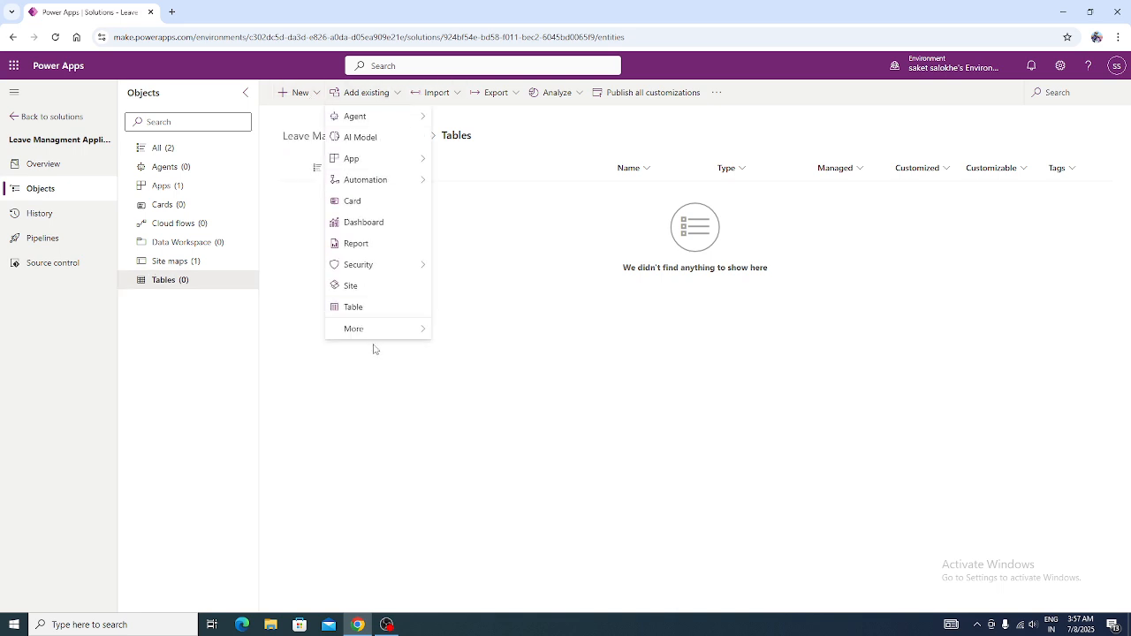
{"action": "left_click", "coordinate": [368, 310]}
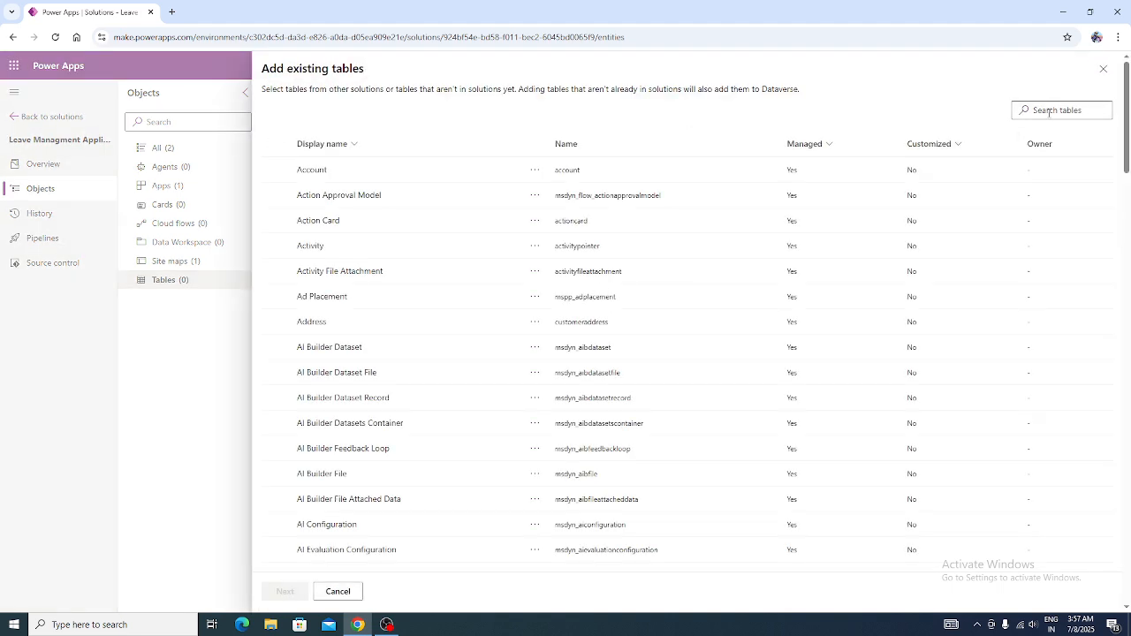
{"action": "left_click", "coordinate": [275, 170]}
{"action": "left_click", "coordinate": [1070, 113]}
{"action": "type", "text": "contact"}
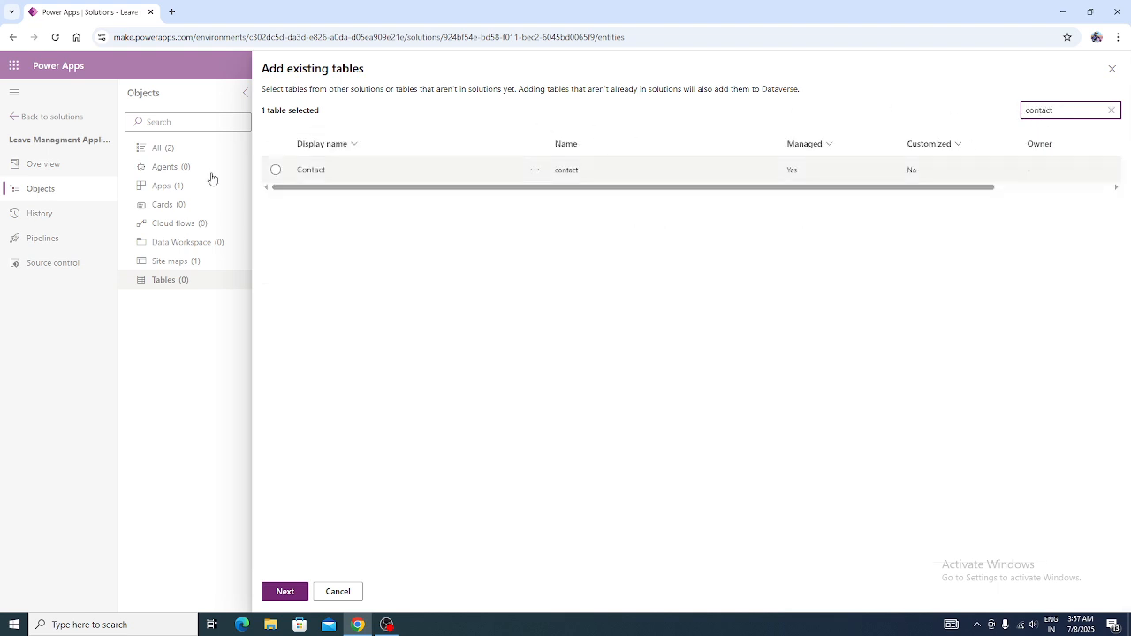
{"action": "left_click", "coordinate": [275, 170]}
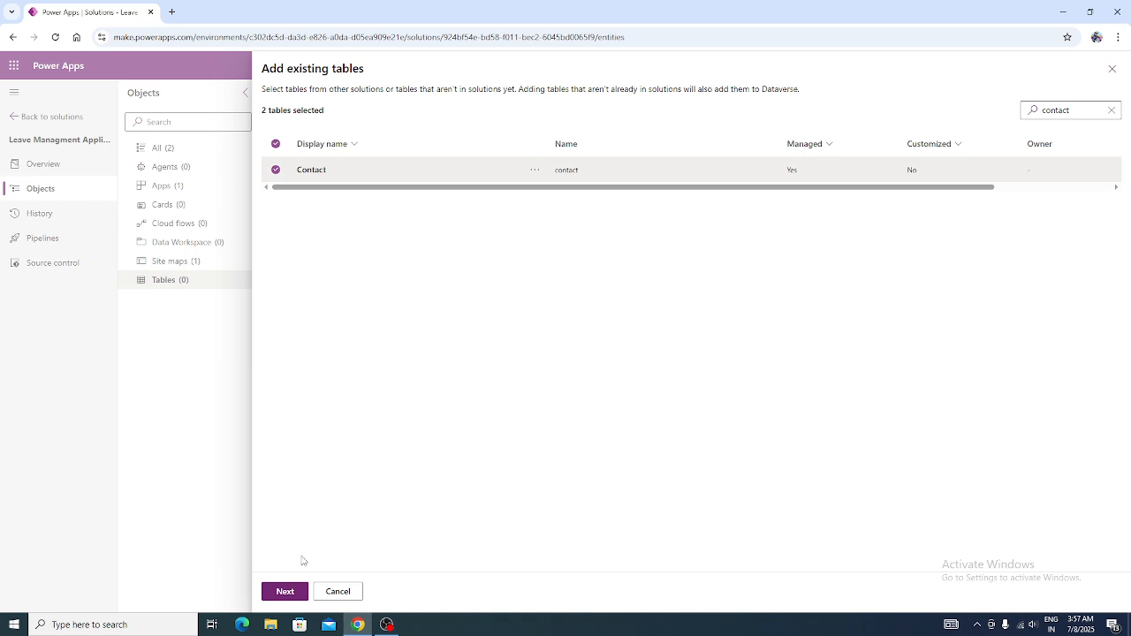
Include all objects for both the Account and Contact tables and add them to the solution
{"action": "left_click", "coordinate": [285, 592]}
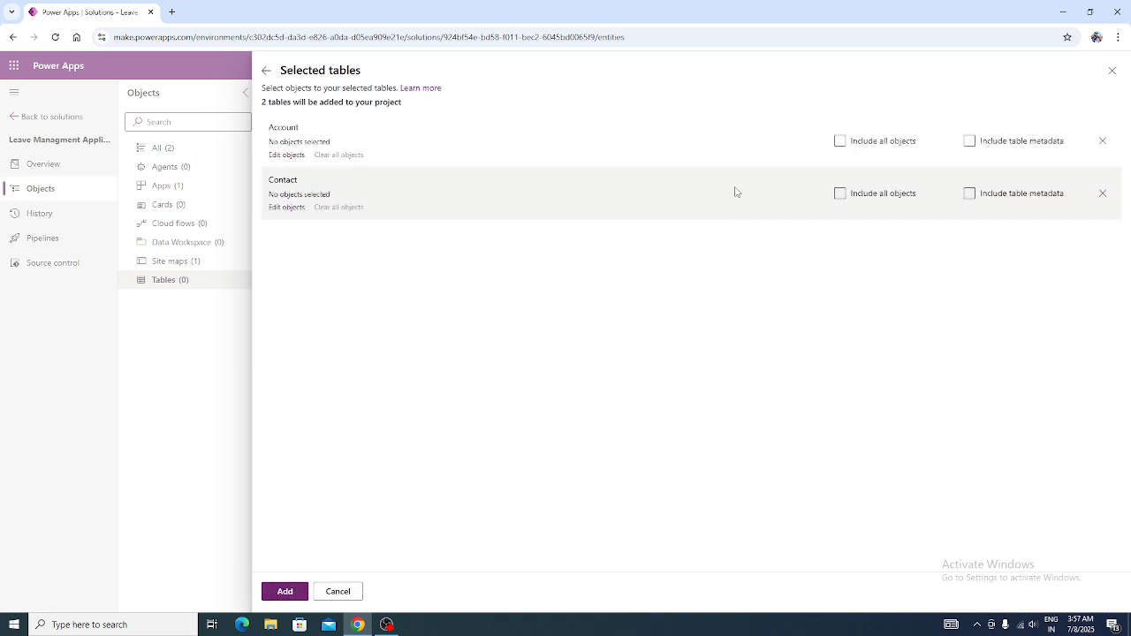
{"action": "left_click", "coordinate": [841, 143]}
{"action": "left_click", "coordinate": [839, 193]}
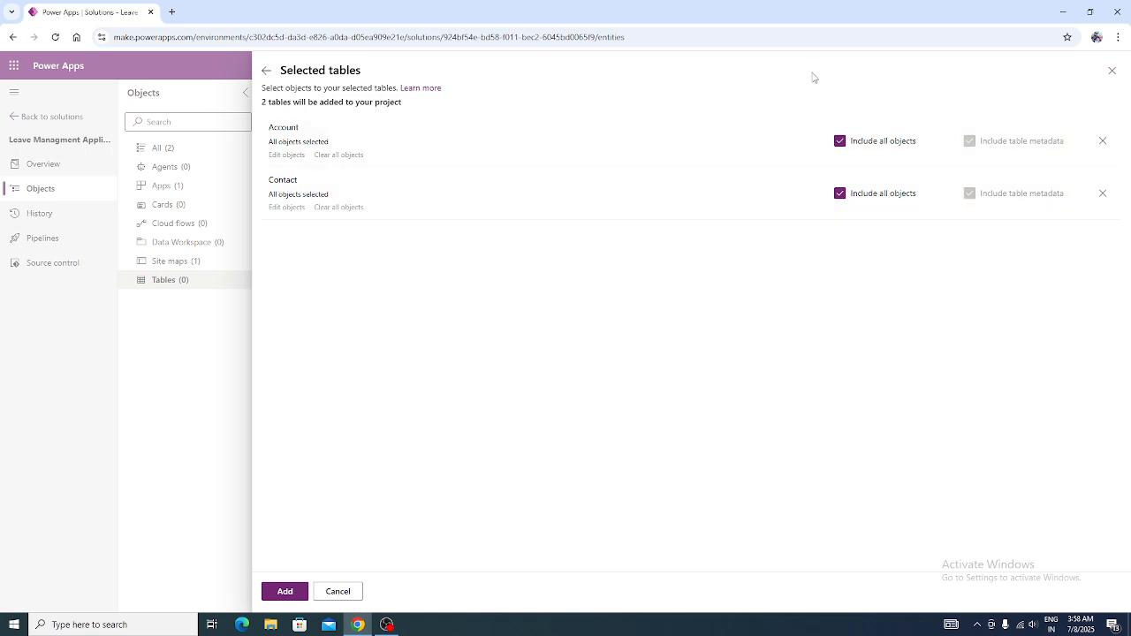
{"action": "left_click", "coordinate": [839, 143]}
{"action": "left_click", "coordinate": [839, 143]}
{"action": "left_click", "coordinate": [282, 592]}
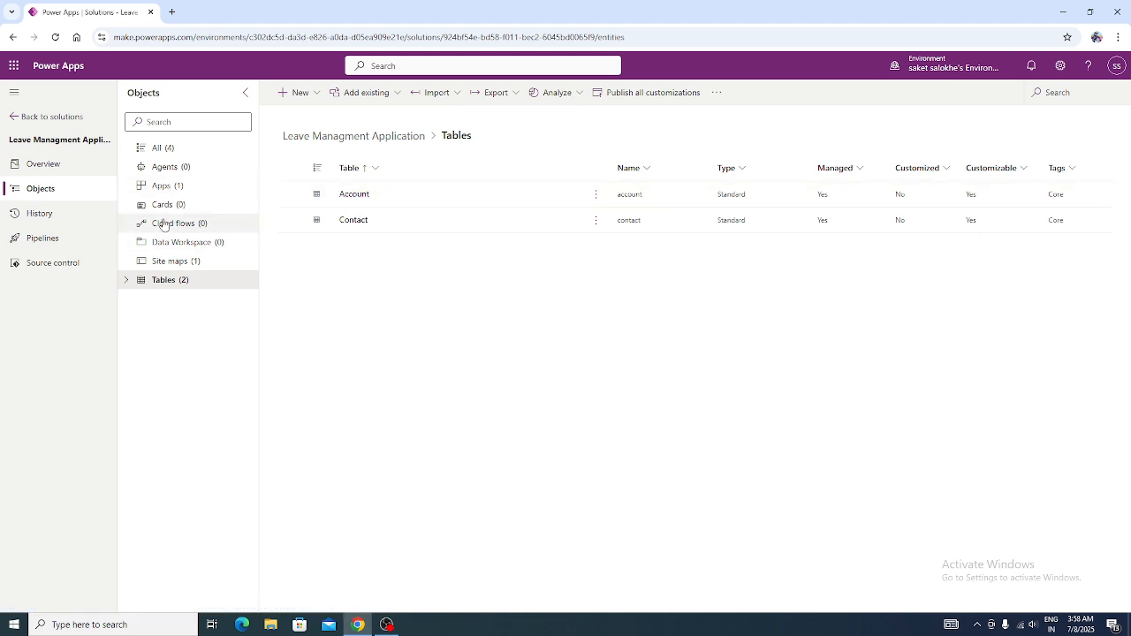
Check the solution's apps and open the Account table's overview
{"action": "left_click", "coordinate": [165, 191]}
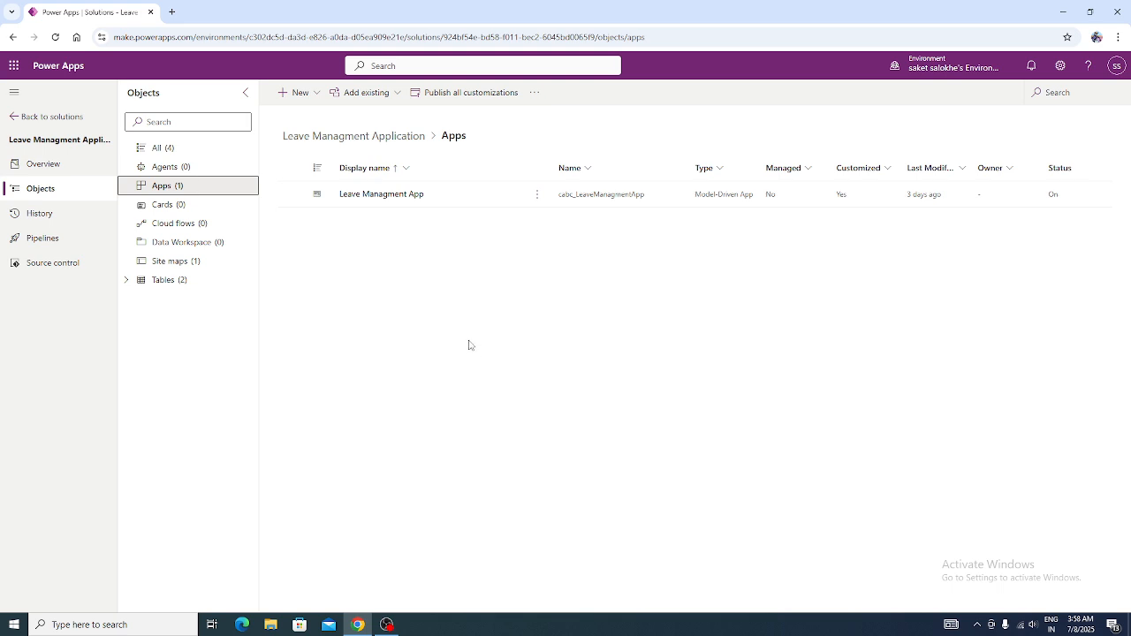
{"action": "left_click", "coordinate": [159, 288]}
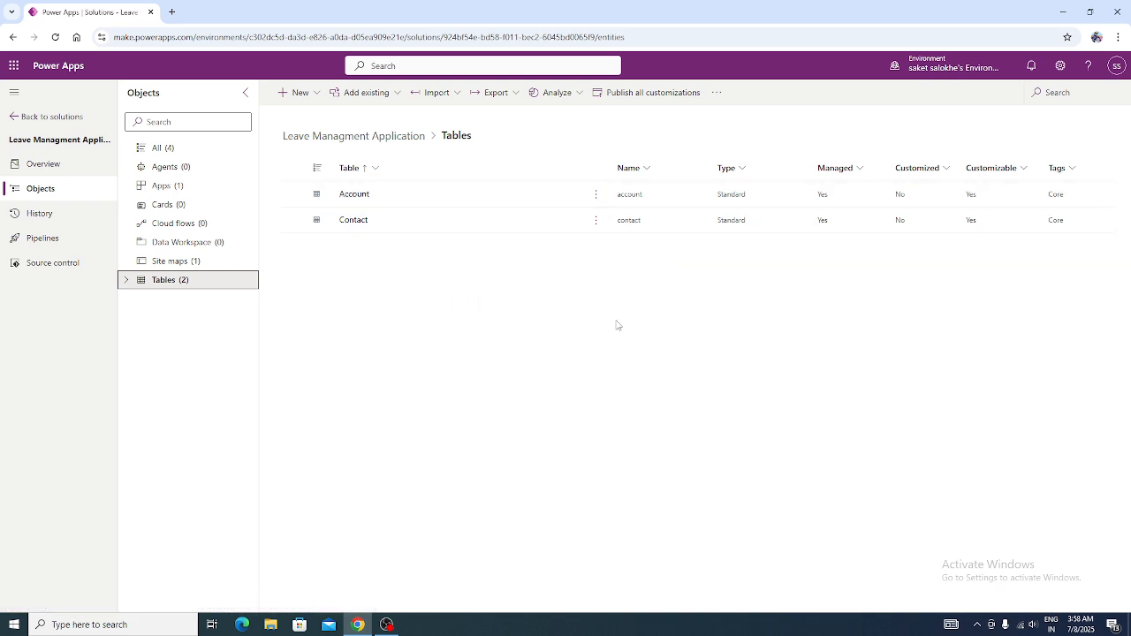
{"action": "left_click", "coordinate": [355, 195]}
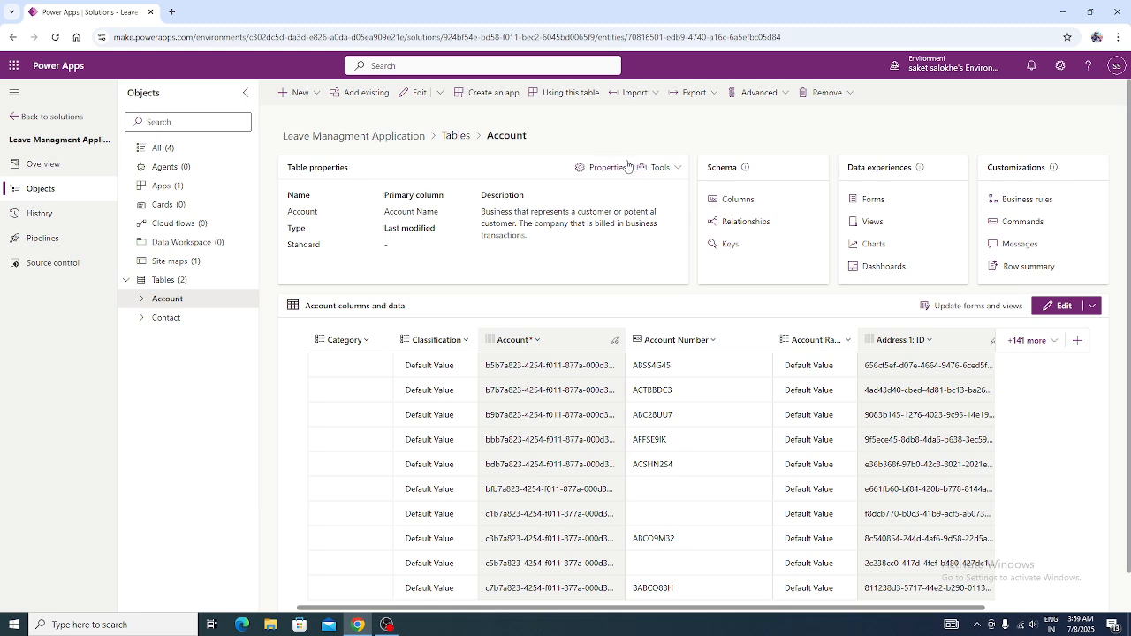
Examine the Account table's properties, including its display and plural names and advanced options, and leave without saving
{"action": "left_click", "coordinate": [608, 168]}
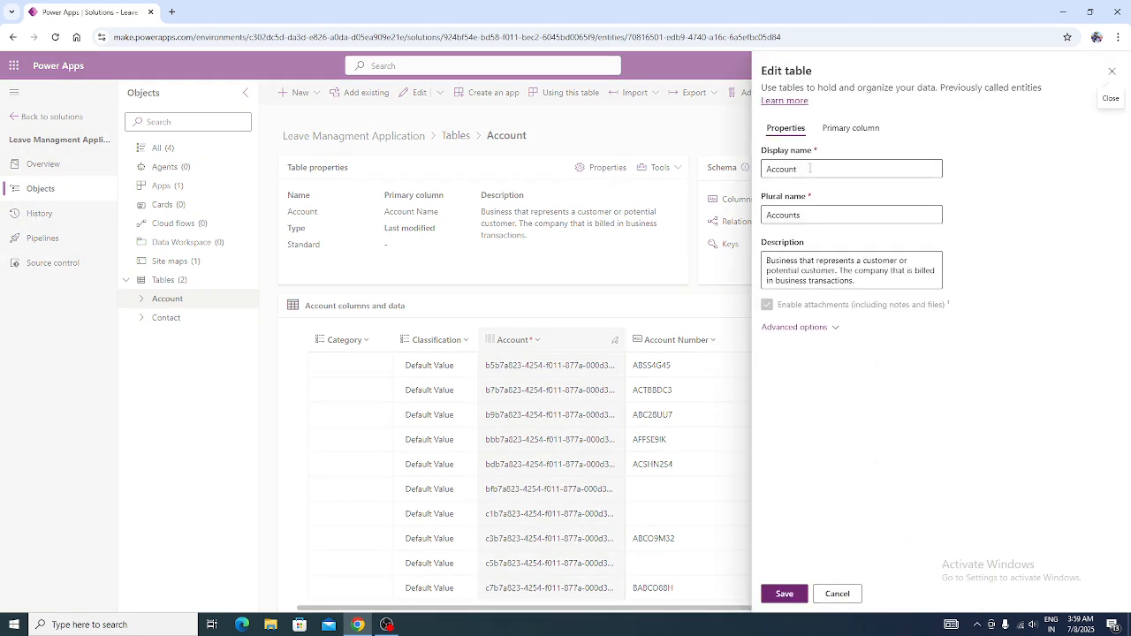
{"action": "double_click", "coordinate": [806, 165]}
{"action": "left_click_drag", "start_coordinate": [815, 214], "coordinate": [753, 218]}
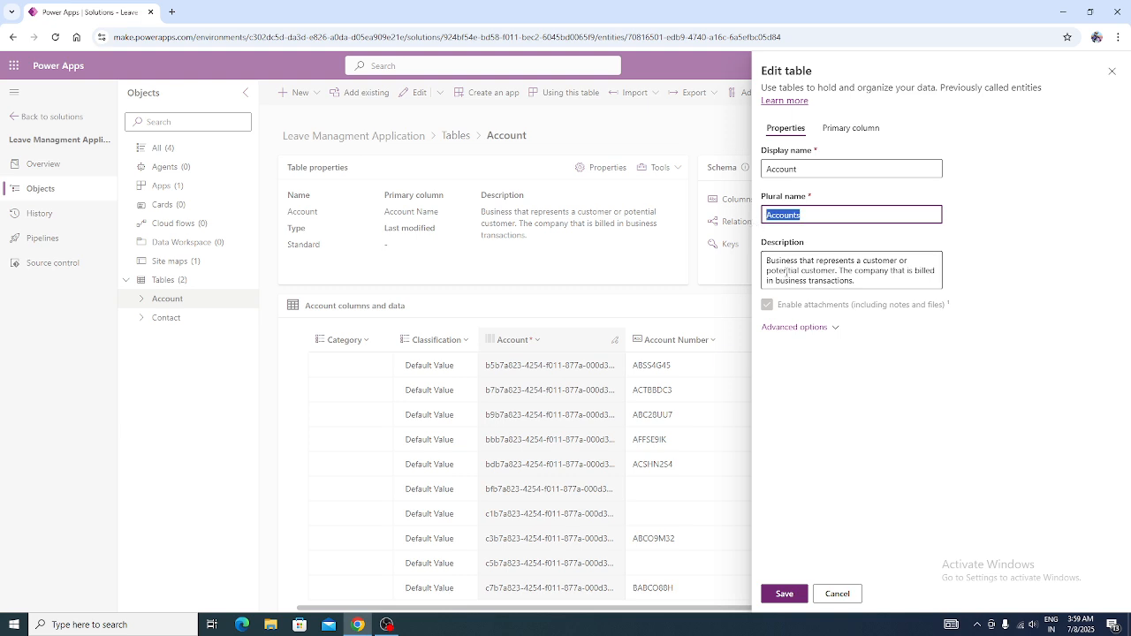
{"action": "left_click", "coordinate": [818, 331]}
{"action": "scroll", "coordinate": [855, 314], "scroll_direction": "down", "scroll_amount": 1}
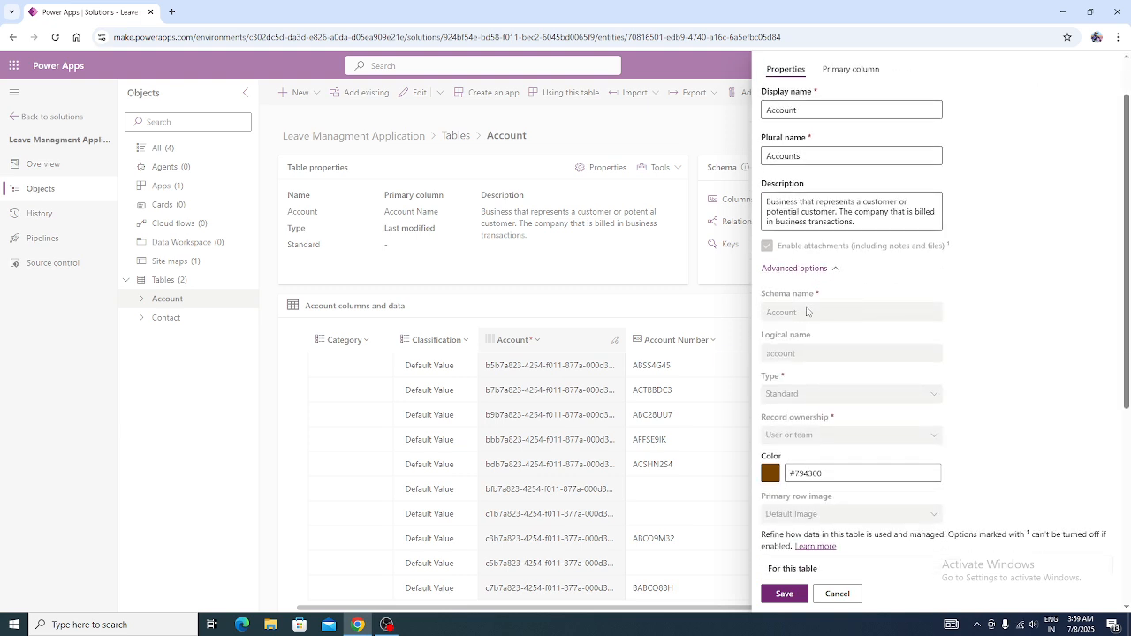
{"action": "scroll", "coordinate": [966, 428], "scroll_direction": "up", "scroll_amount": 1}
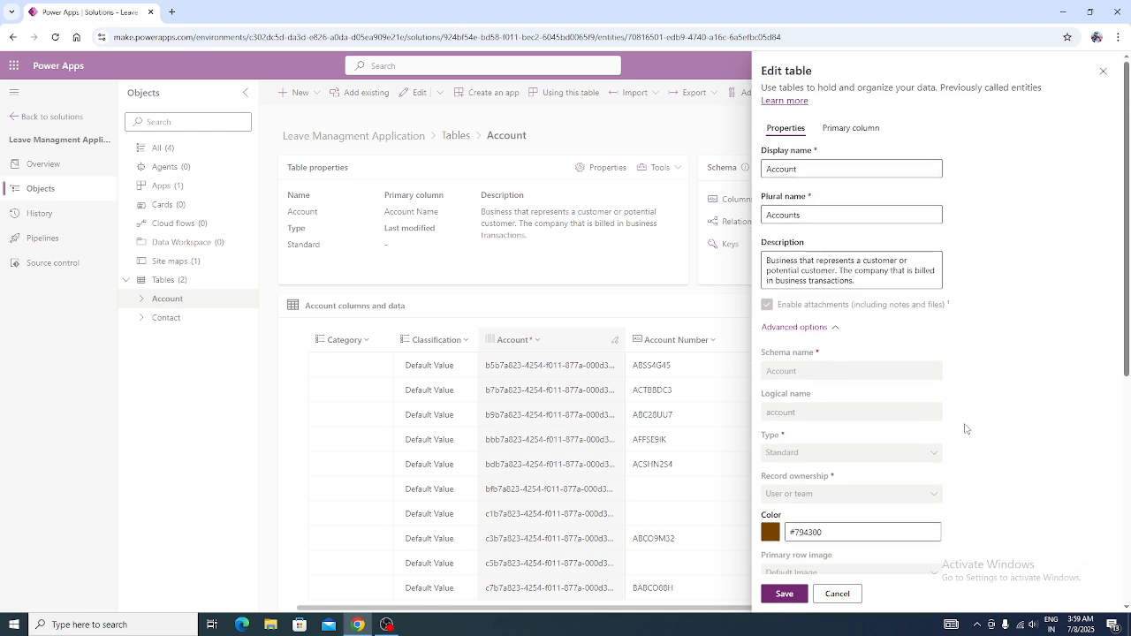
{"action": "scroll", "coordinate": [966, 430], "scroll_direction": "down", "scroll_amount": 2}
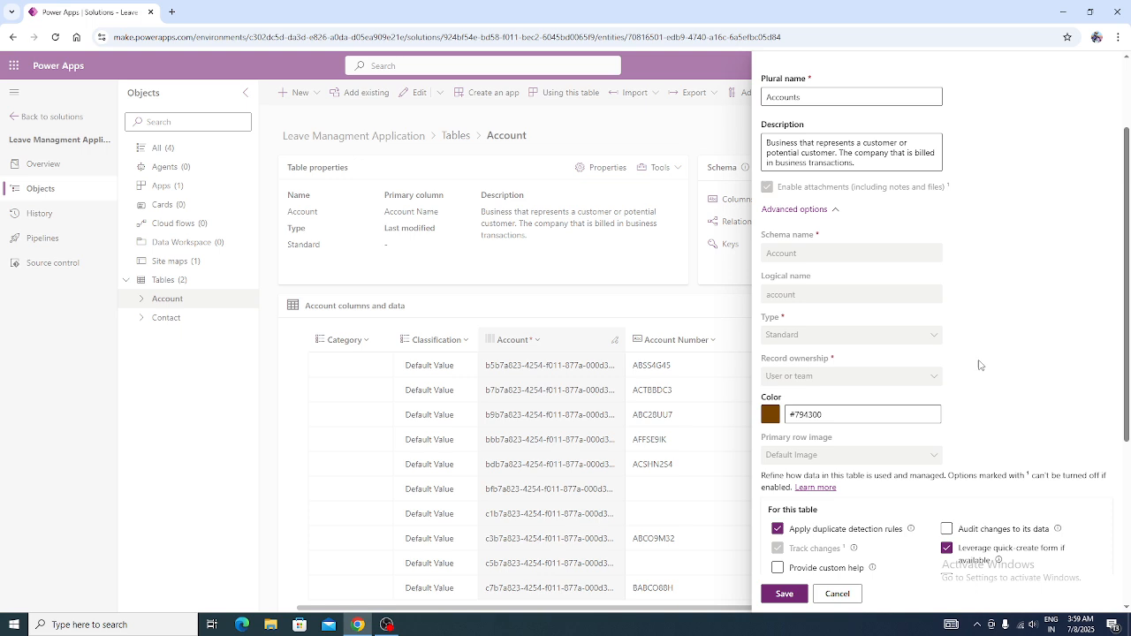
{"action": "scroll", "coordinate": [981, 371], "scroll_direction": "up", "scroll_amount": 2}
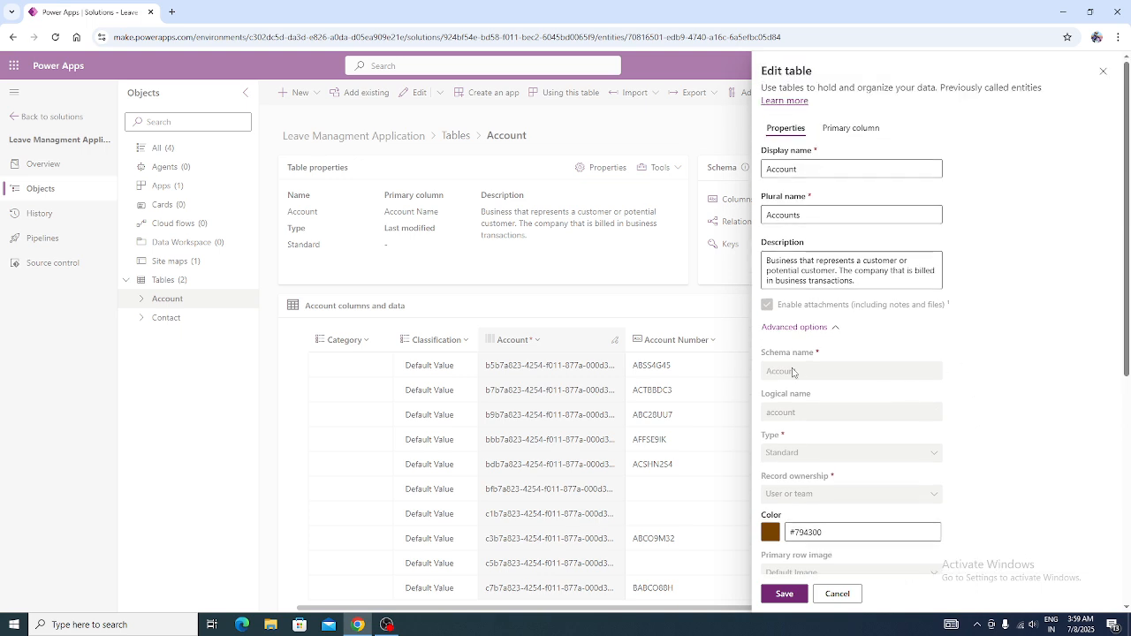
{"action": "scroll", "coordinate": [764, 372], "scroll_direction": "down", "scroll_amount": 1}
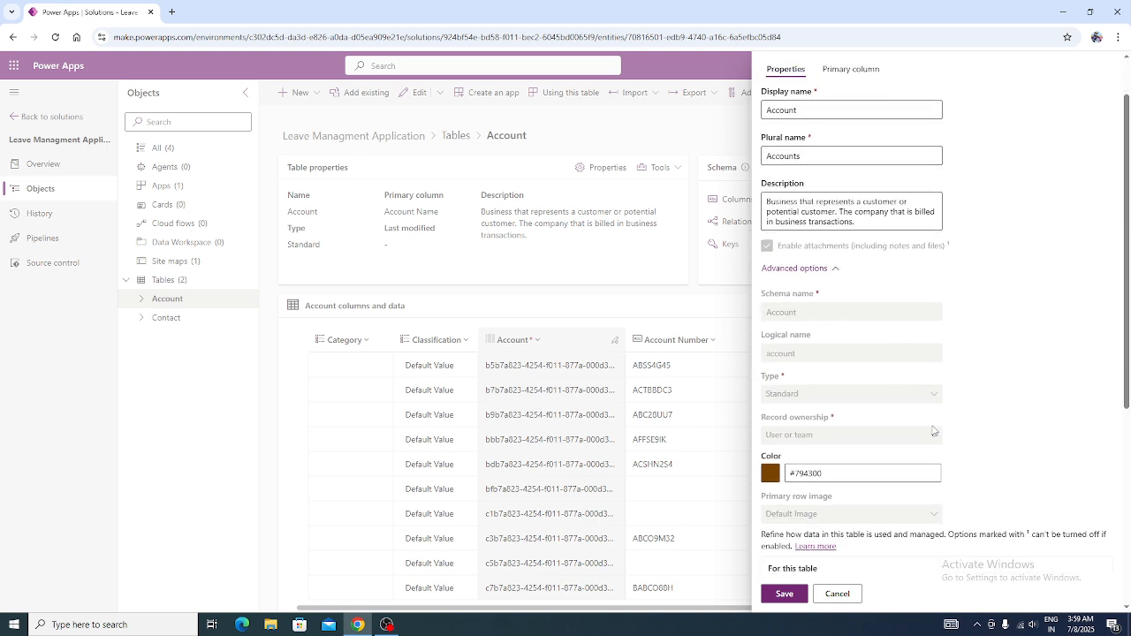
{"action": "scroll", "coordinate": [979, 440], "scroll_direction": "up", "scroll_amount": 1}
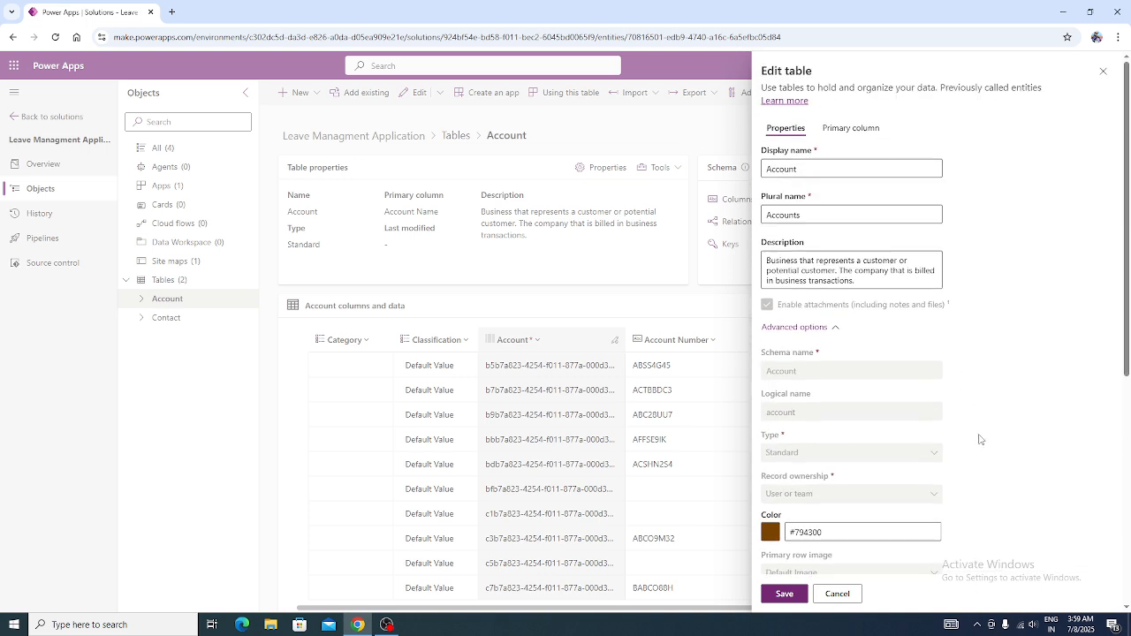
{"action": "left_click", "coordinate": [839, 594]}
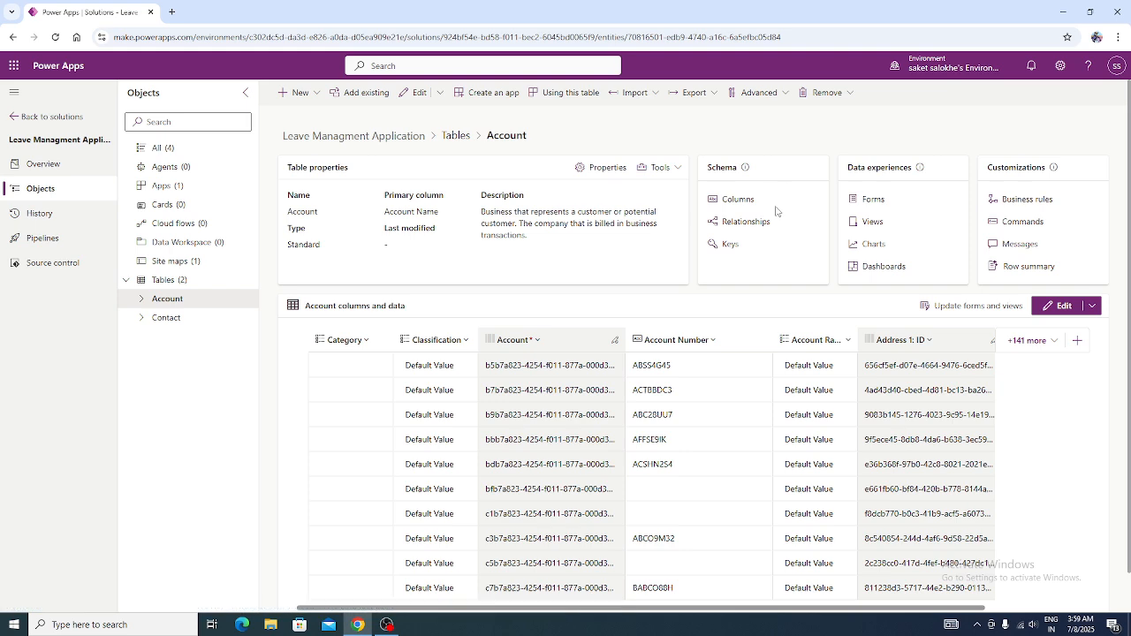
Look over the Account table's columns and data preview on its overview page
{"action": "scroll", "coordinate": [400, 393], "scroll_direction": "down", "scroll_amount": 1}
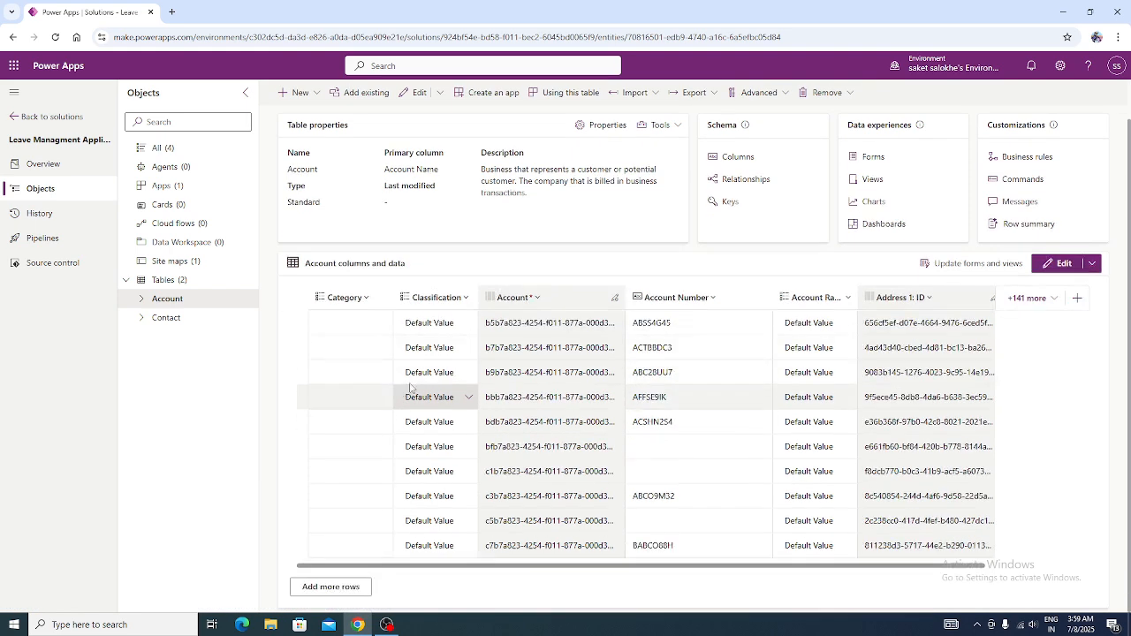
{"action": "left_click_drag", "start_coordinate": [482, 566], "coordinate": [380, 568]}
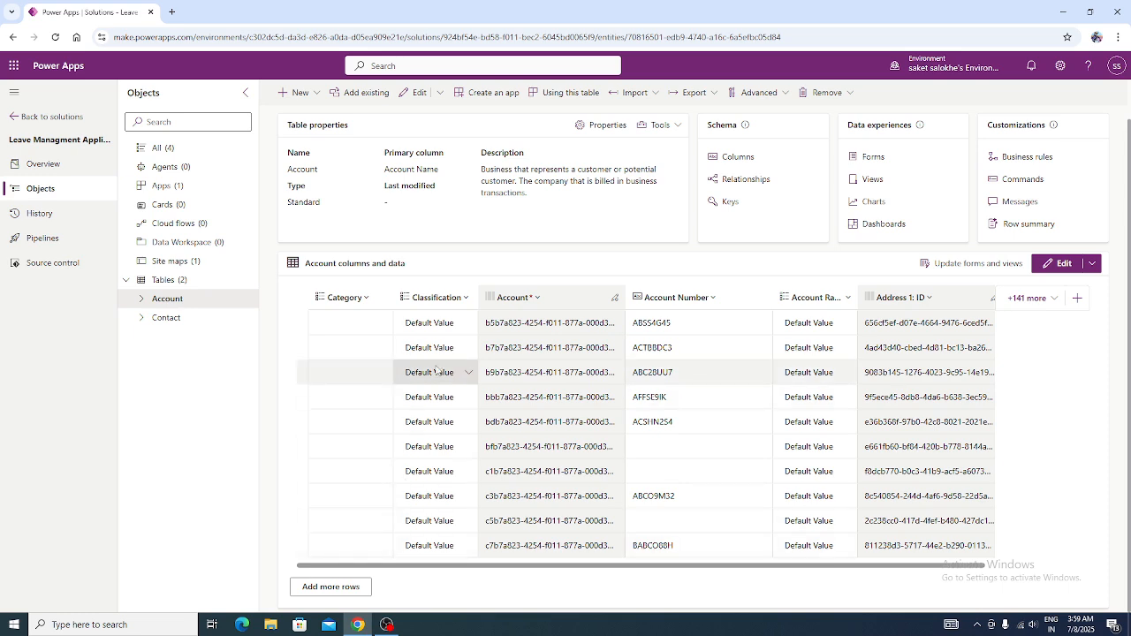
{"action": "scroll", "coordinate": [449, 415], "scroll_direction": "up", "scroll_amount": 1}
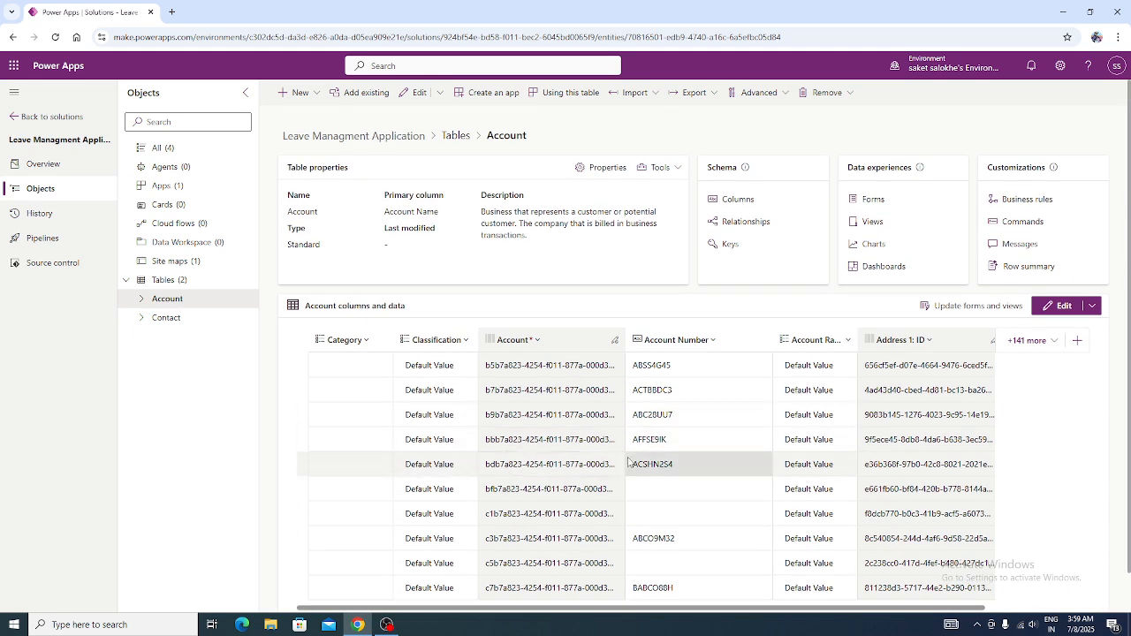
{"action": "scroll", "coordinate": [795, 393], "scroll_direction": "down", "scroll_amount": 1}
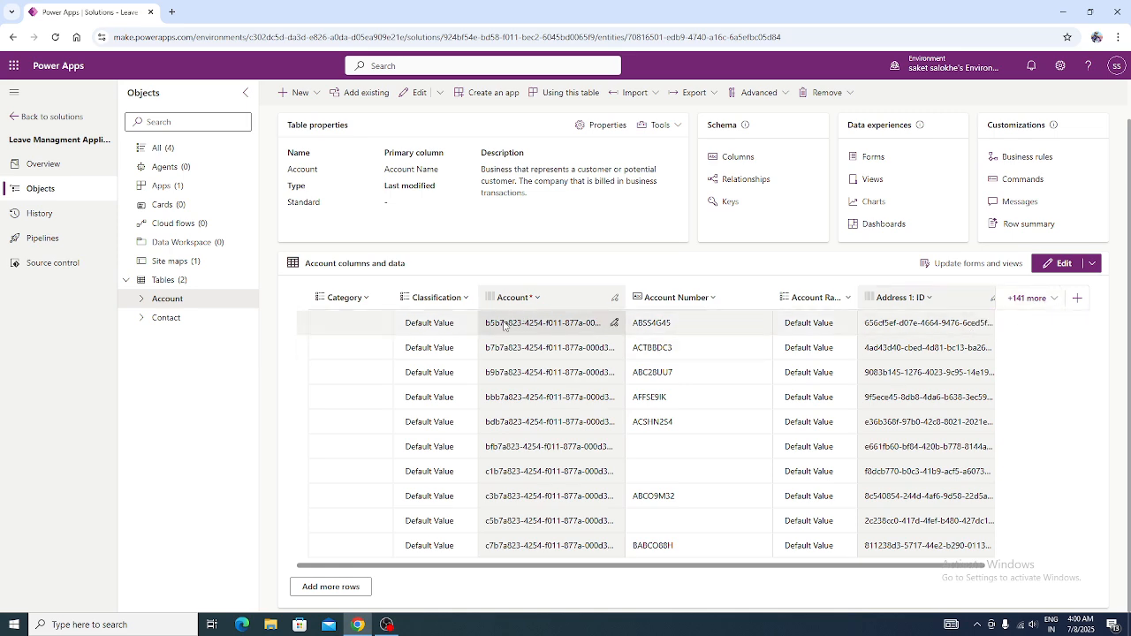
{"action": "scroll", "coordinate": [531, 323], "scroll_direction": "up", "scroll_amount": 1}
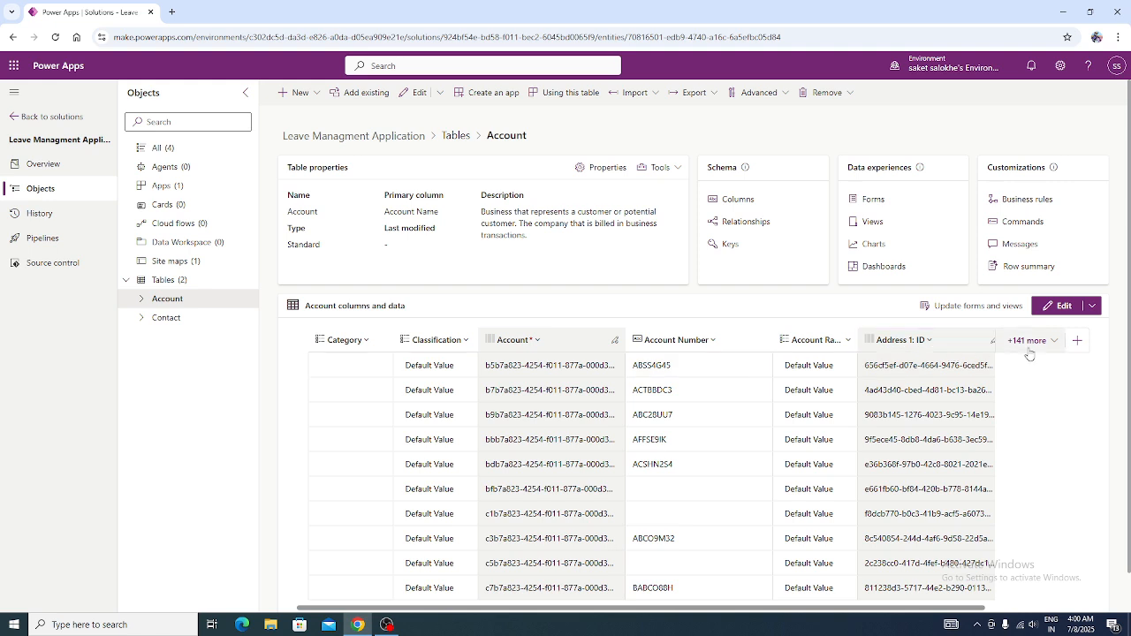
Open the Account table's full column list and examine the columns' names and data types
{"action": "left_click", "coordinate": [738, 200]}
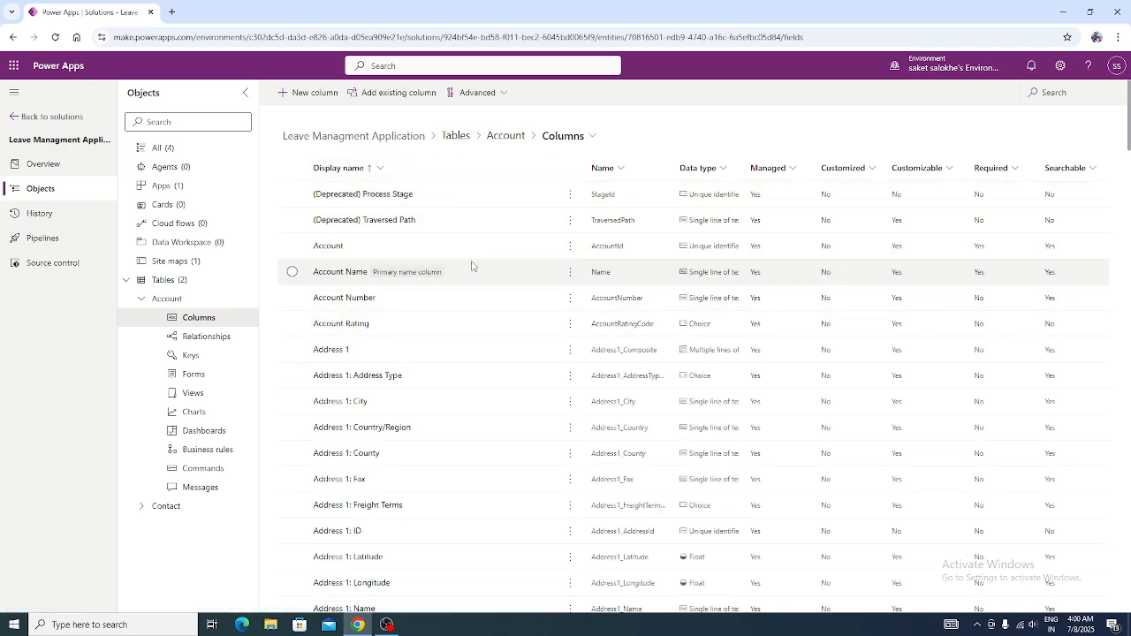
{"action": "scroll", "coordinate": [474, 279], "scroll_direction": "down", "scroll_amount": 6}
{"action": "scroll", "coordinate": [473, 279], "scroll_direction": "down", "scroll_amount": 10}
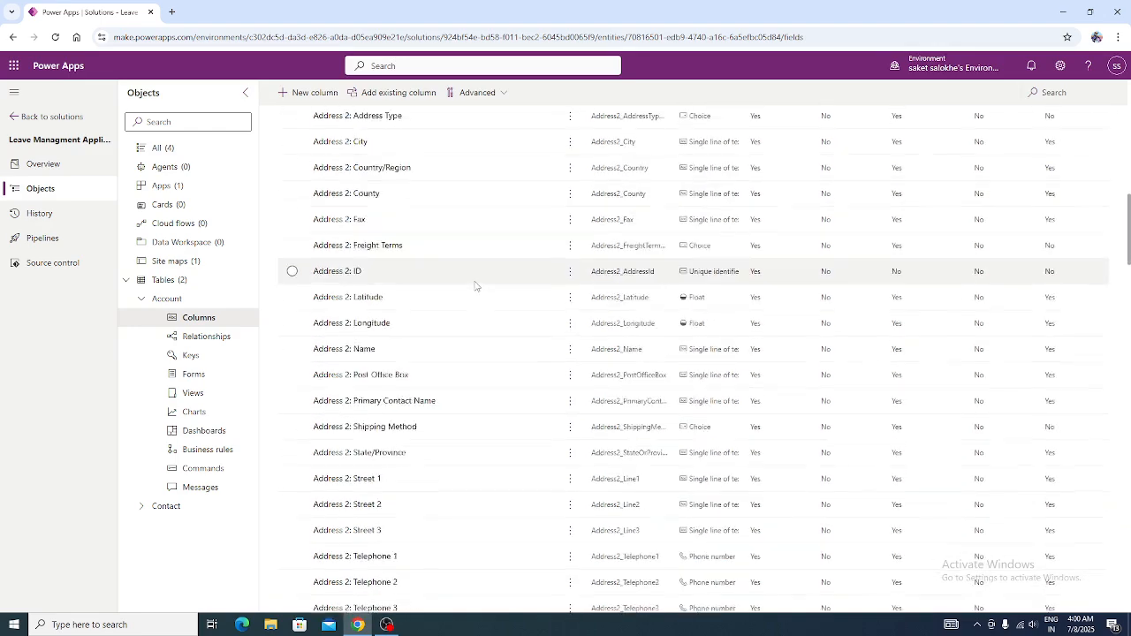
{"action": "scroll", "coordinate": [468, 338], "scroll_direction": "down", "scroll_amount": 6}
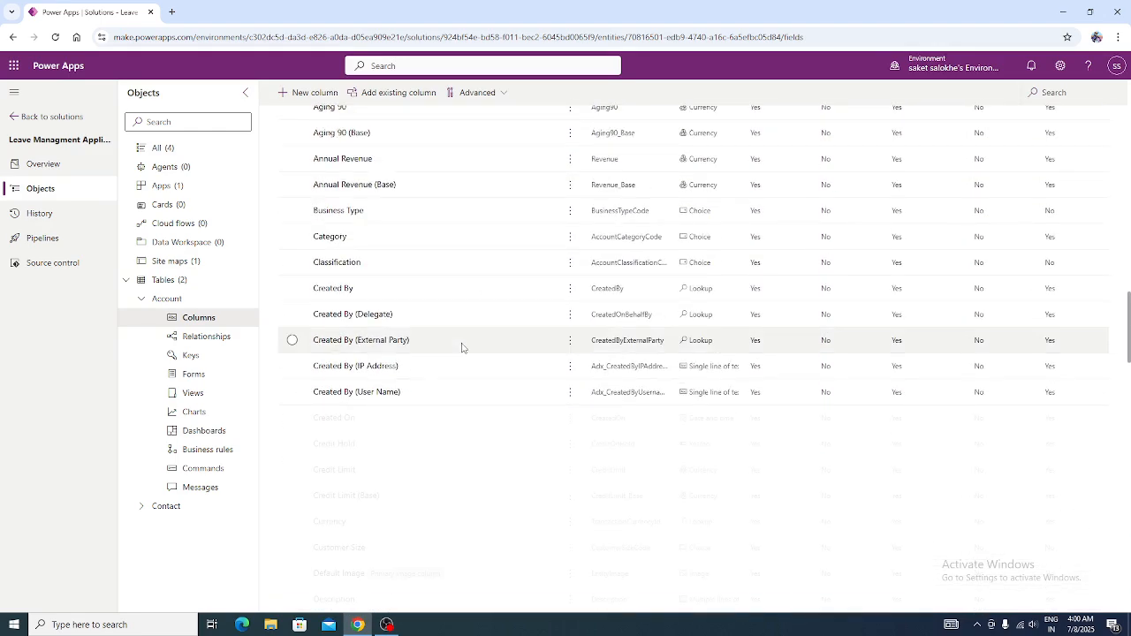
{"action": "scroll", "coordinate": [470, 353], "scroll_direction": "up", "scroll_amount": 12}
{"action": "scroll", "coordinate": [470, 357], "scroll_direction": "up", "scroll_amount": 6}
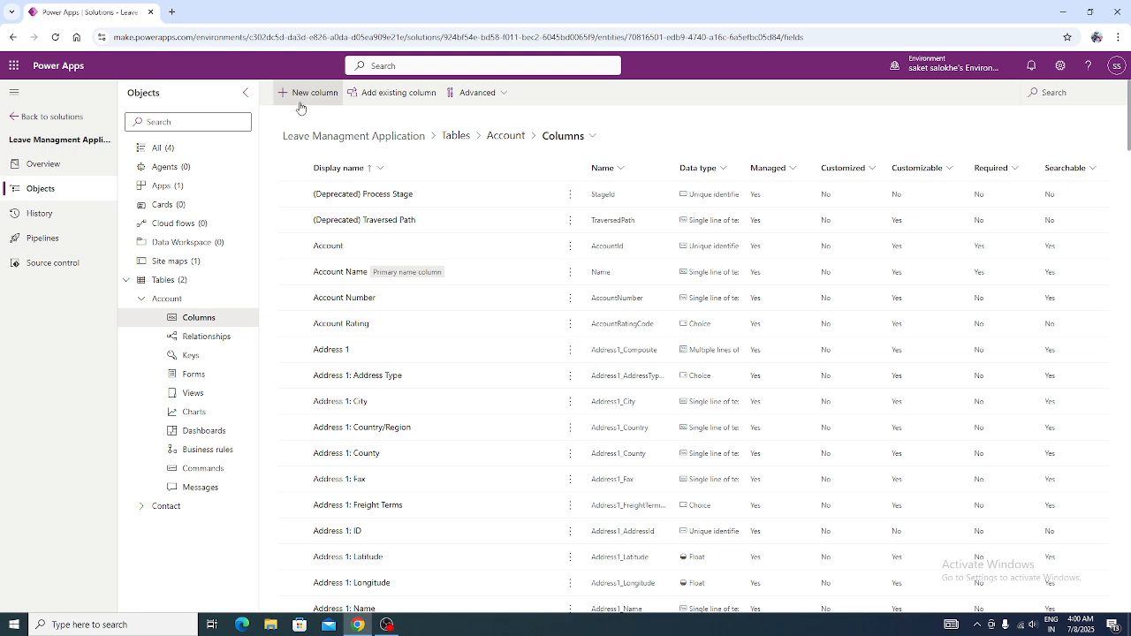
{"action": "scroll", "coordinate": [375, 291], "scroll_direction": "down", "scroll_amount": 3}
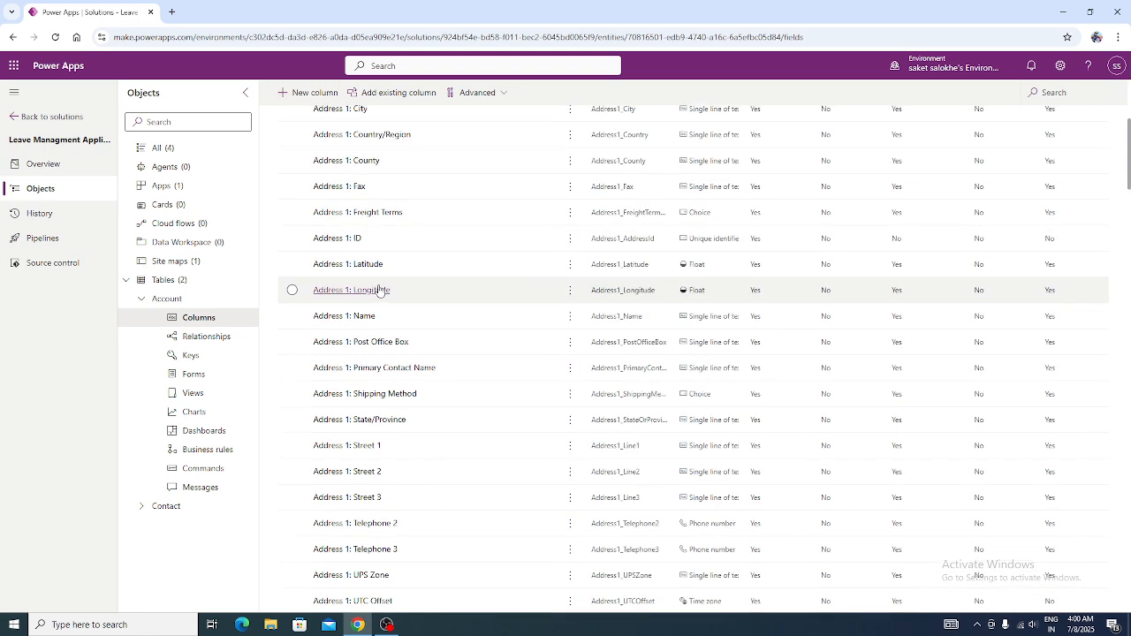
Look through the Account table's remaining address, aging, revenue and creation columns, and return to the start of the list
{"action": "scroll", "coordinate": [378, 291], "scroll_direction": "down", "scroll_amount": 7}
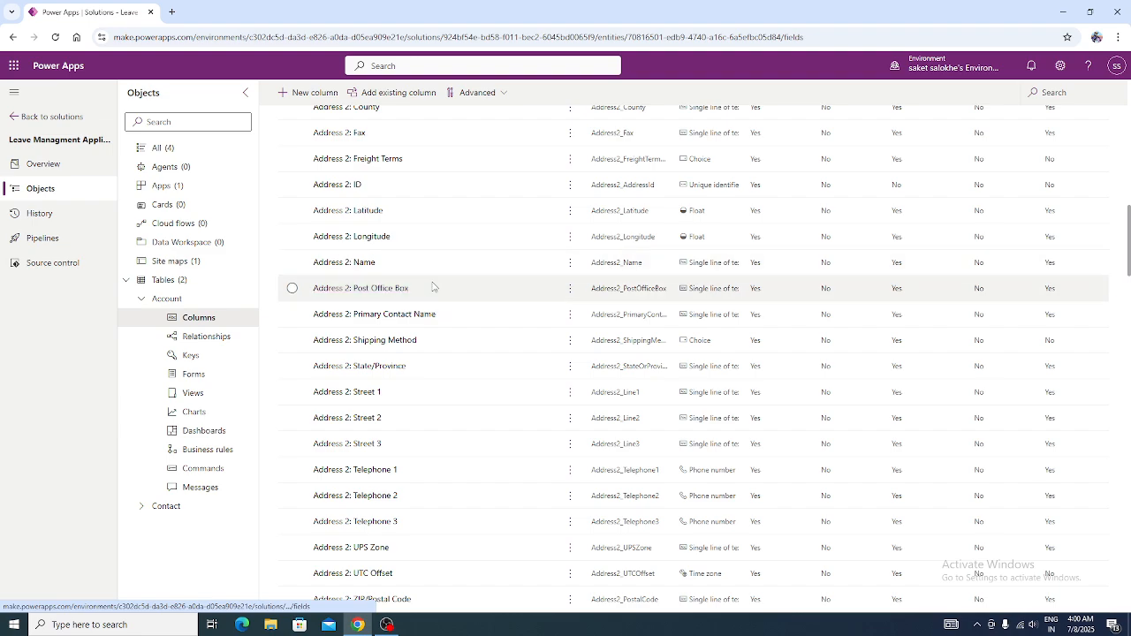
{"action": "scroll", "coordinate": [430, 294], "scroll_direction": "down", "scroll_amount": 3}
{"action": "scroll", "coordinate": [430, 295], "scroll_direction": "down", "scroll_amount": 3}
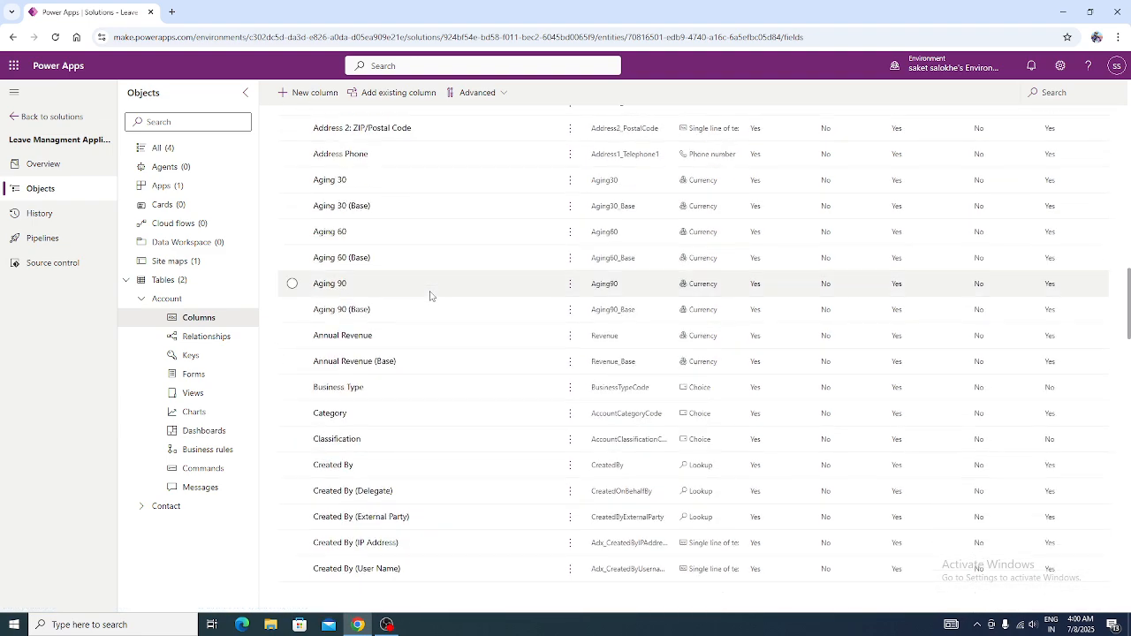
{"action": "scroll", "coordinate": [428, 297], "scroll_direction": "up", "scroll_amount": 11}
{"action": "scroll", "coordinate": [437, 318], "scroll_direction": "up", "scroll_amount": 8}
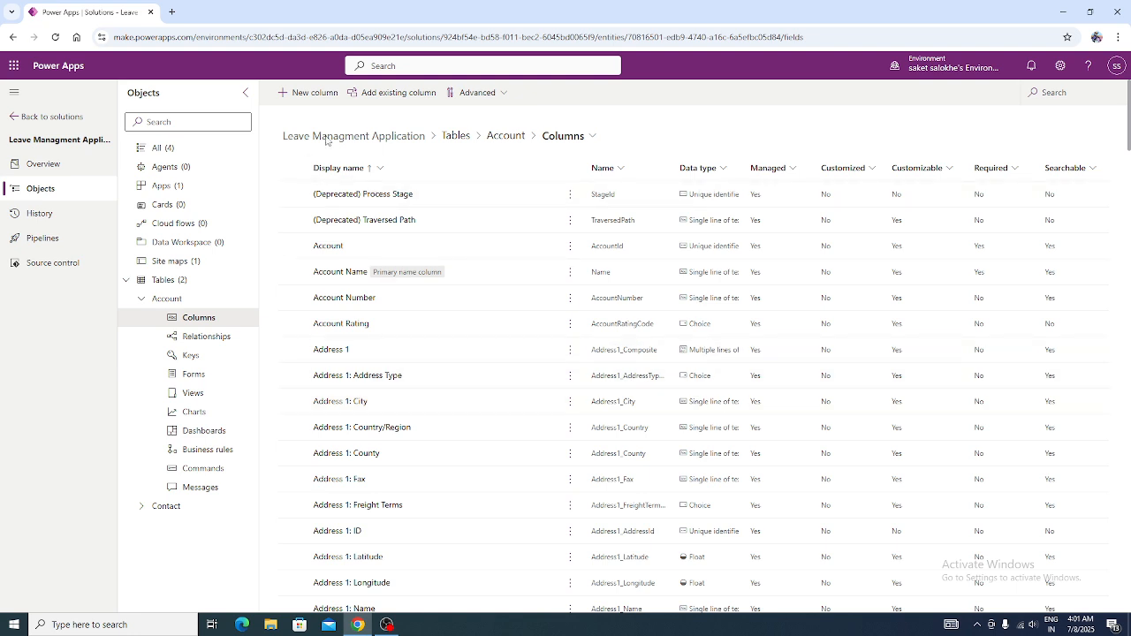
Start a new column in the Account table with the display name Tax Id
{"action": "left_click", "coordinate": [309, 92]}
{"action": "left_click", "coordinate": [872, 145]}
{"action": "type", "text": "T"}
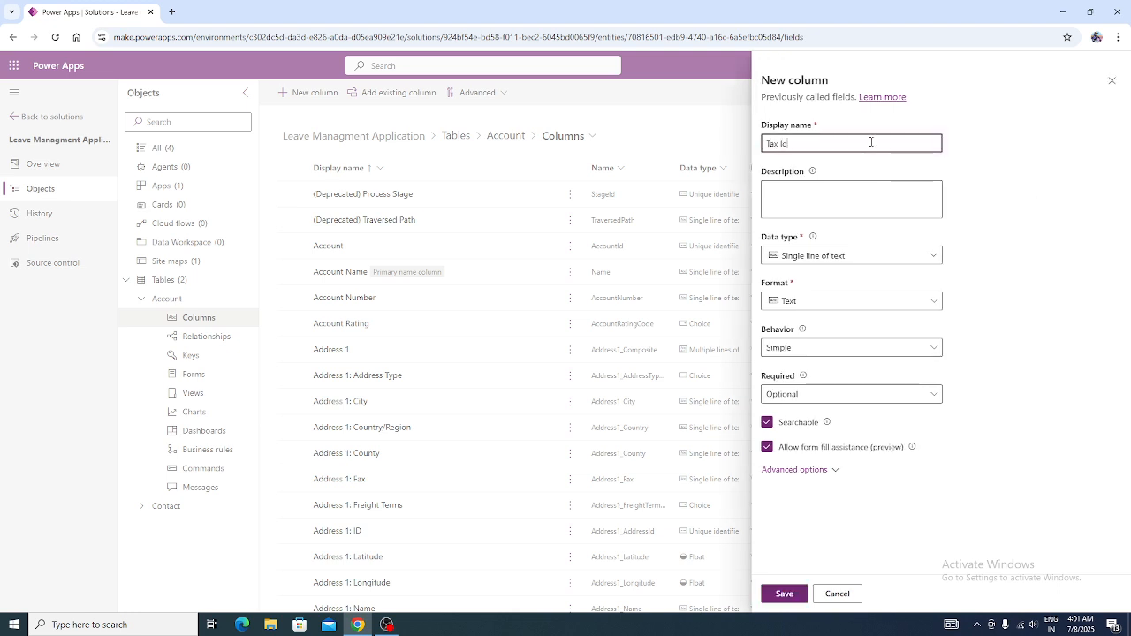
{"action": "type", "text": "ax Id"}
{"action": "triple_click", "coordinate": [871, 143]}
{"action": "left_click", "coordinate": [849, 198]}
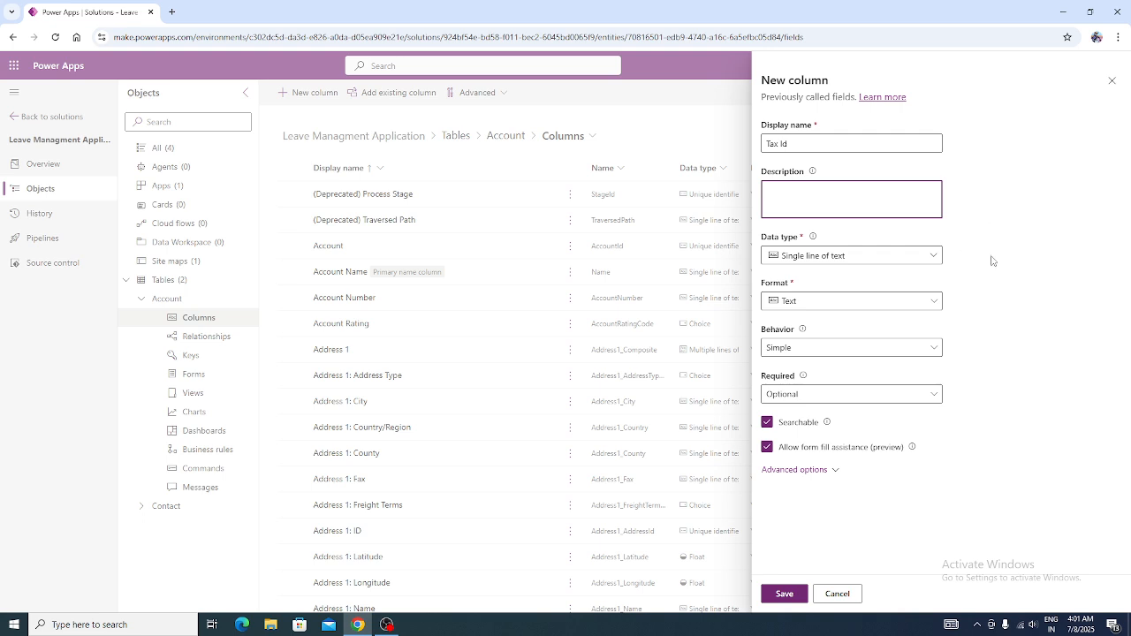
Review the available text data types and choose single-line plain text for the Tax Id column
{"action": "left_click", "coordinate": [921, 258]}
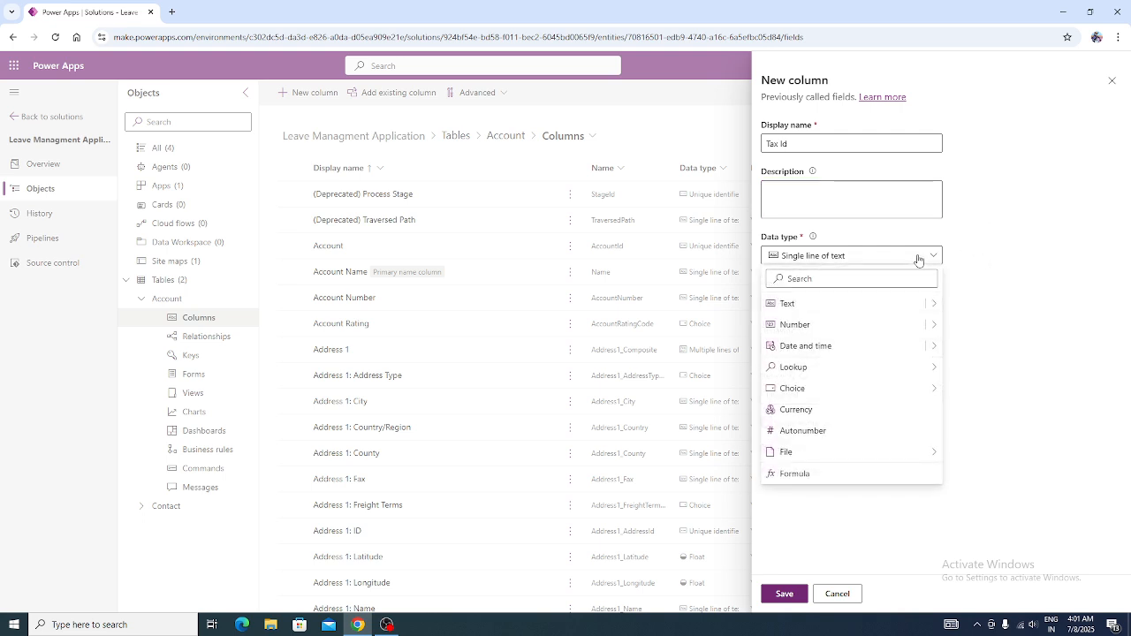
{"action": "mouse_move", "coordinate": [934, 303]}
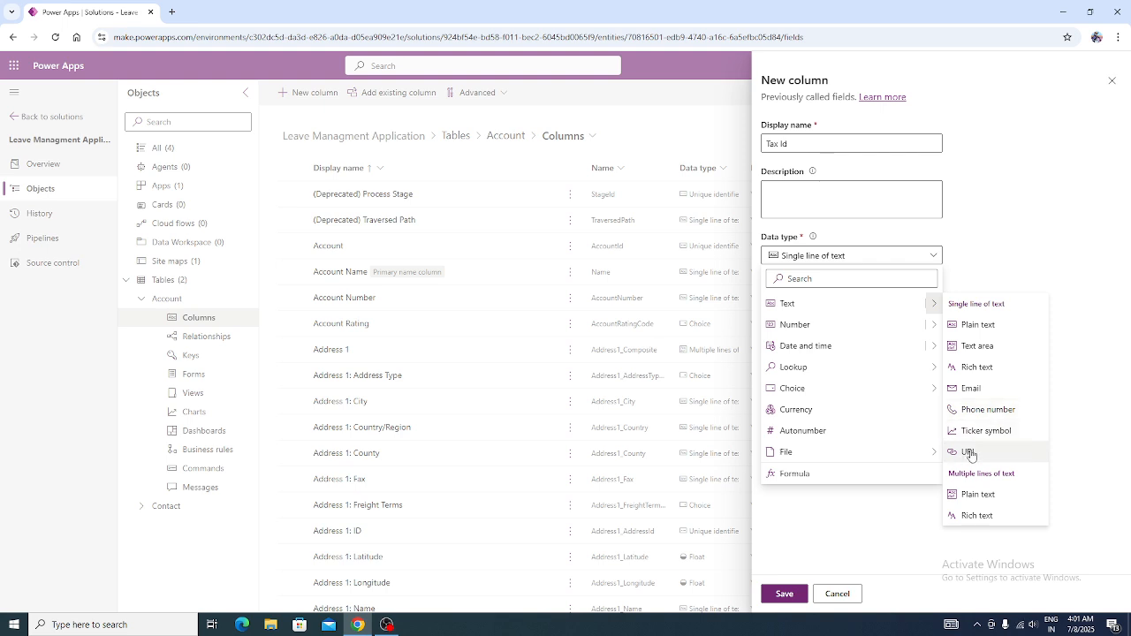
{"action": "left_click", "coordinate": [1002, 329]}
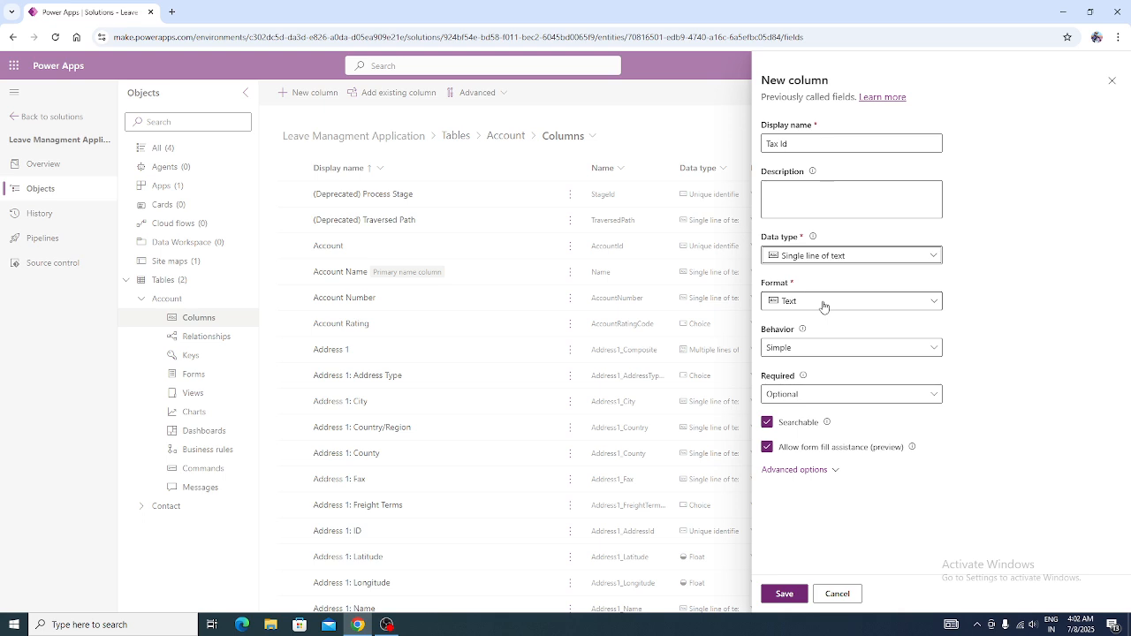
Examine the behavior choices for the Tax Id column, keeping it Simple
{"action": "left_click", "coordinate": [885, 350]}
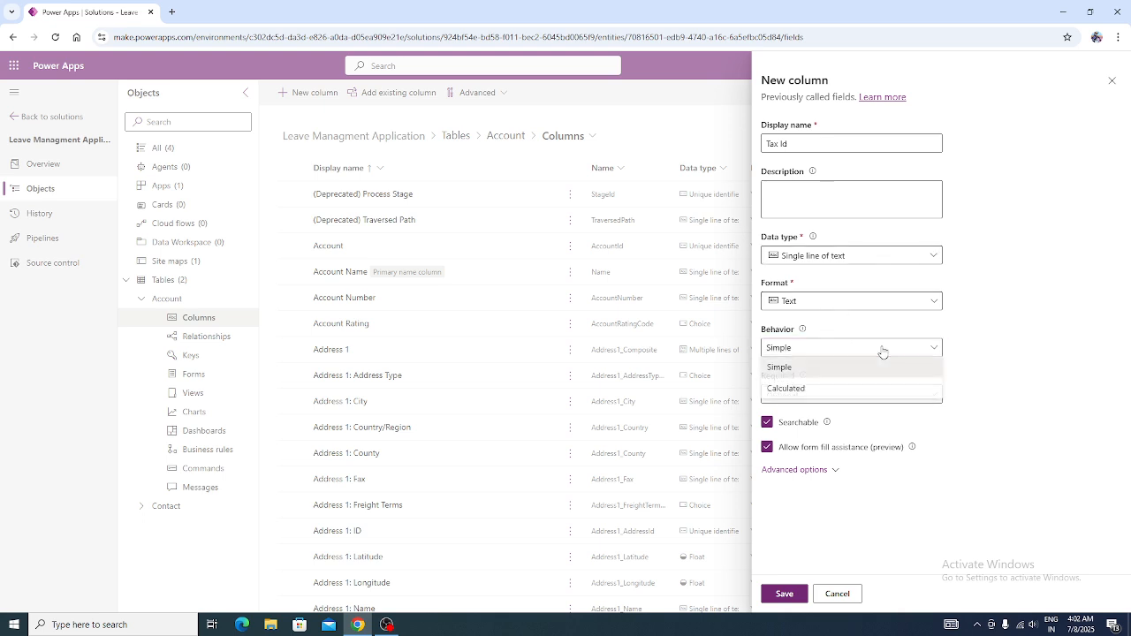
{"action": "left_click", "coordinate": [992, 334]}
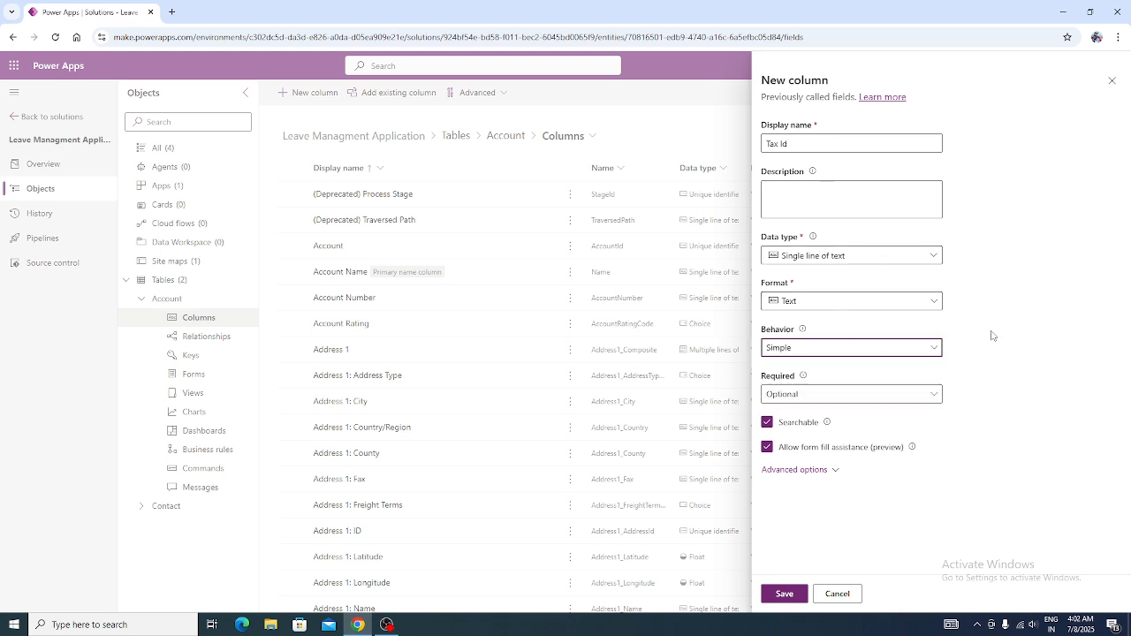
{"action": "left_click", "coordinate": [893, 357]}
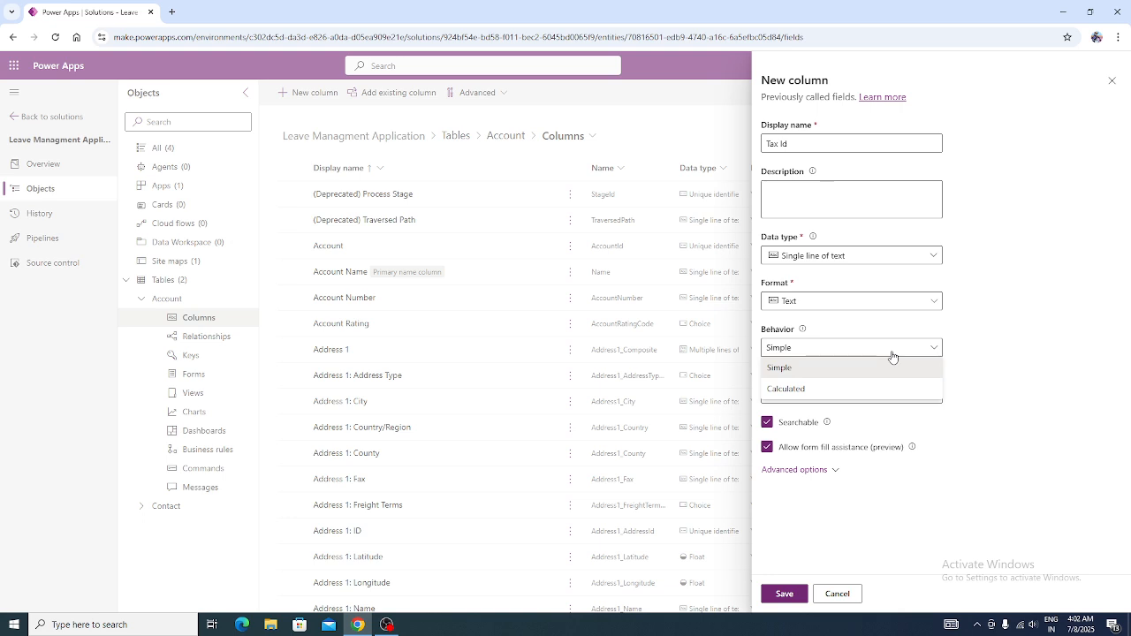
{"action": "left_click", "coordinate": [892, 356]}
{"action": "left_click", "coordinate": [893, 356]}
{"action": "left_click", "coordinate": [889, 354]}
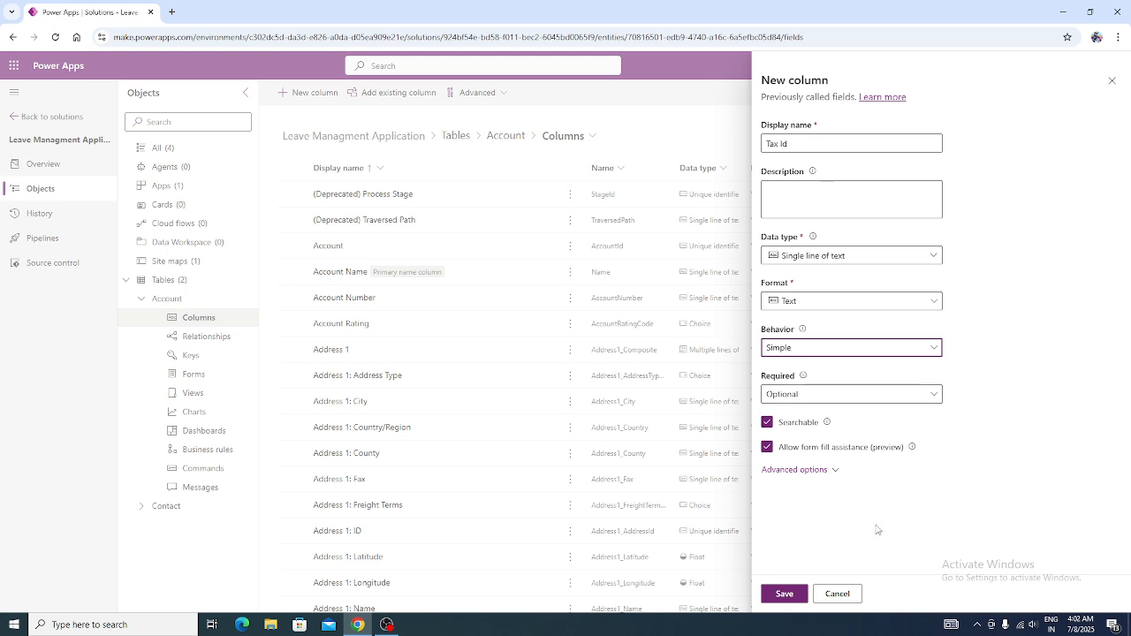
Expand the Tax Id column's advanced options and examine the choices for its Required setting
{"action": "left_click", "coordinate": [815, 472]}
{"action": "scroll", "coordinate": [910, 399], "scroll_direction": "down", "scroll_amount": 1}
{"action": "left_click", "coordinate": [877, 338]}
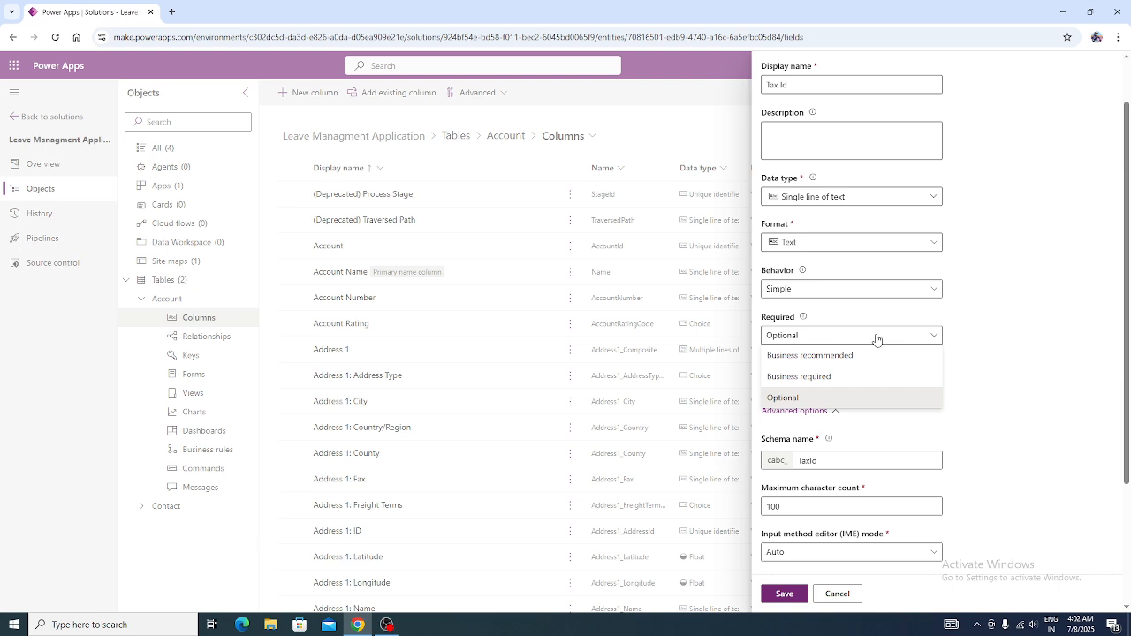
{"action": "left_click", "coordinate": [1030, 379]}
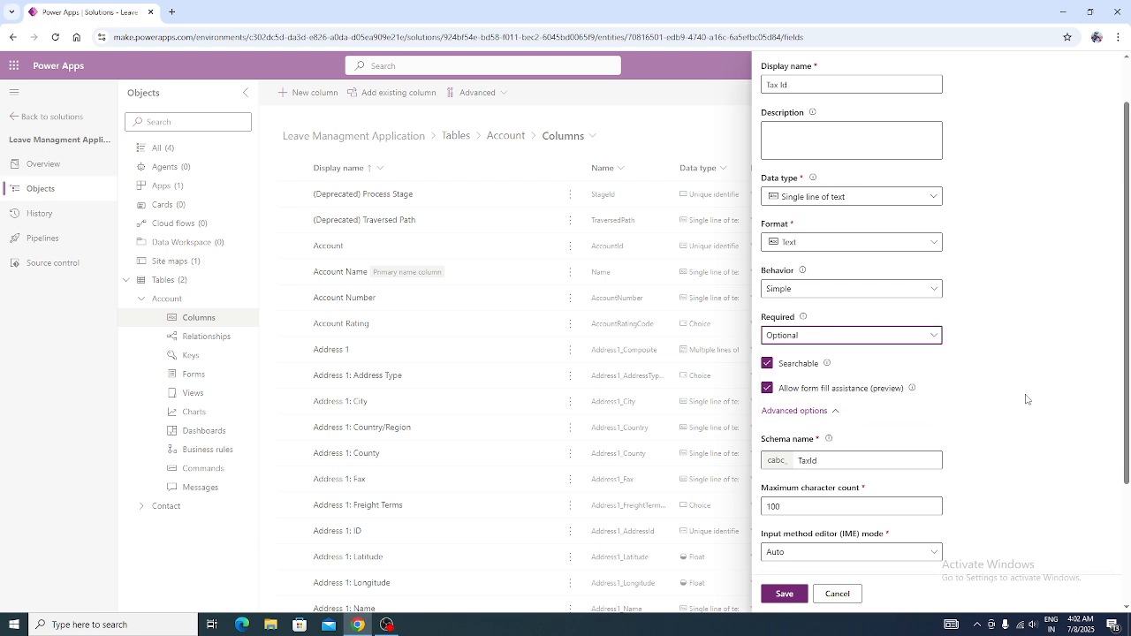
{"action": "left_click", "coordinate": [921, 335]}
{"action": "left_click", "coordinate": [981, 345]}
{"action": "left_click", "coordinate": [935, 336]}
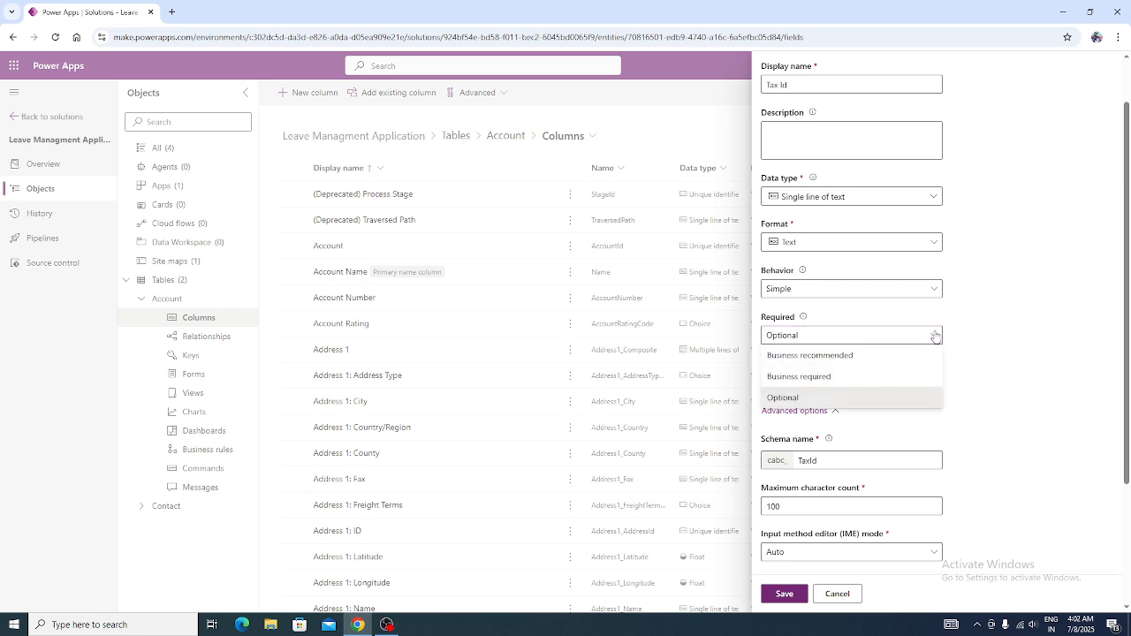
{"action": "left_click", "coordinate": [1037, 357]}
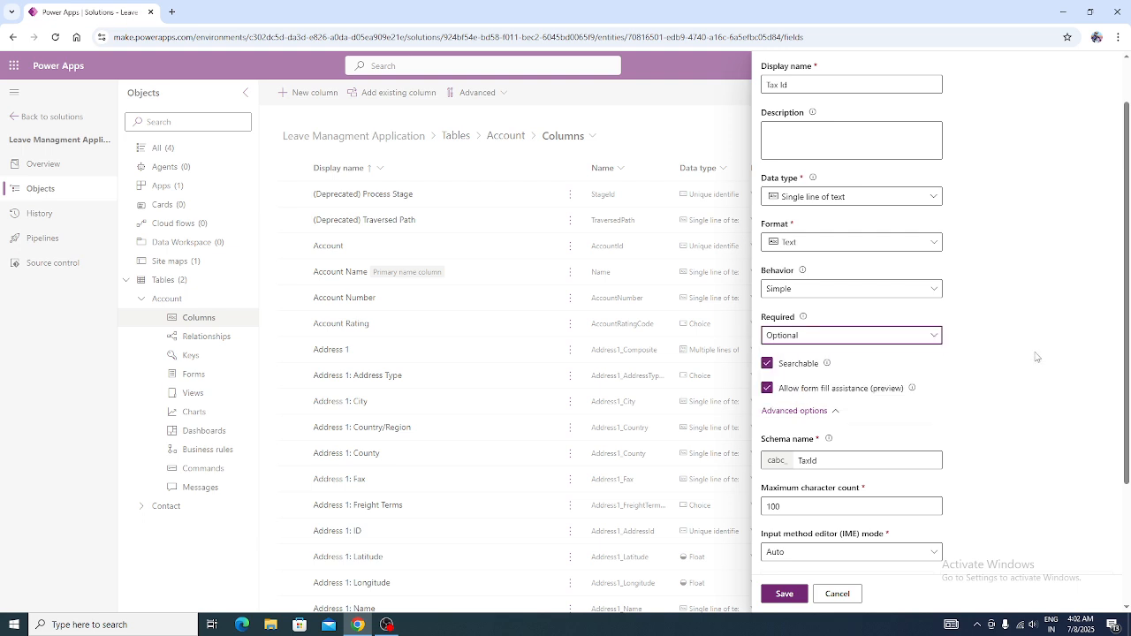
{"action": "left_click", "coordinate": [931, 340]}
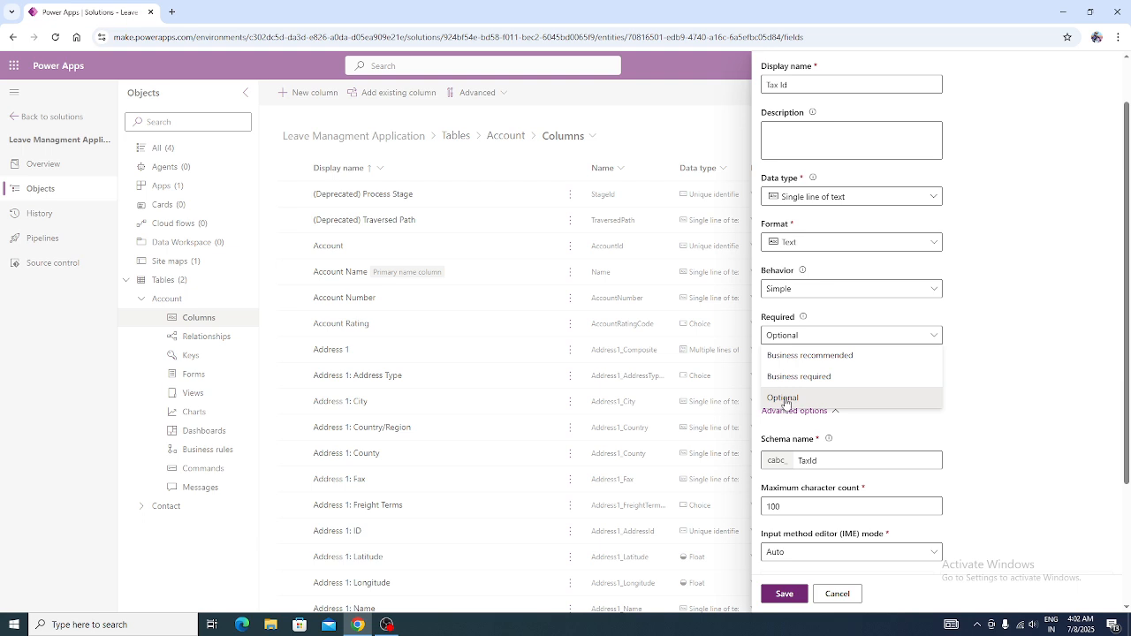
{"action": "left_click", "coordinate": [1019, 402]}
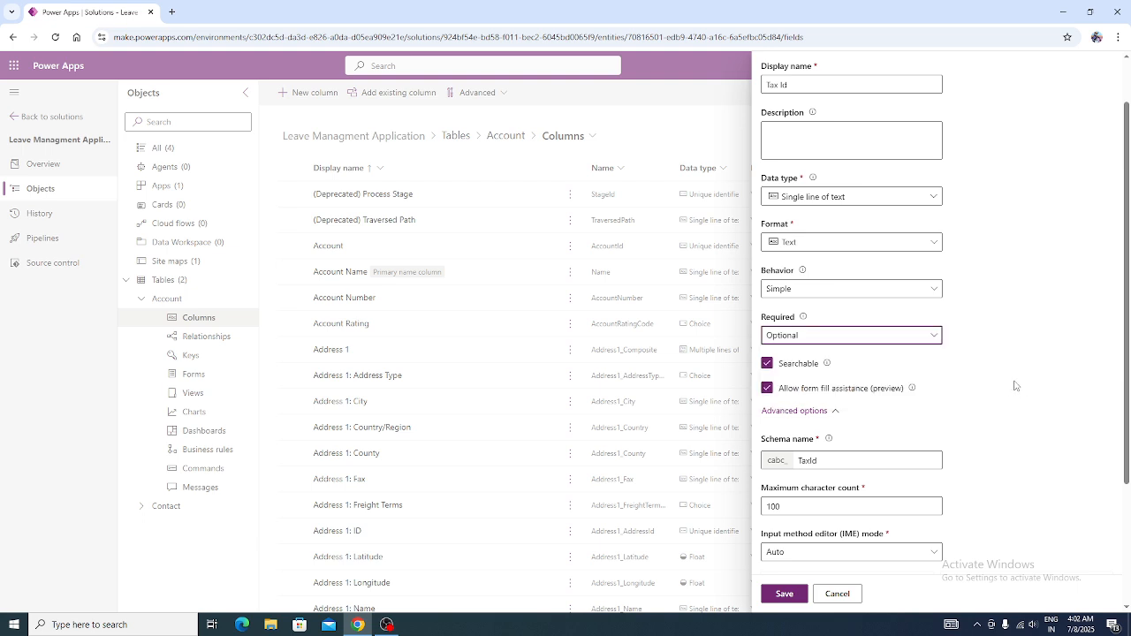
Set the Tax Id column's Required setting to Business recommended
{"action": "left_click", "coordinate": [893, 340]}
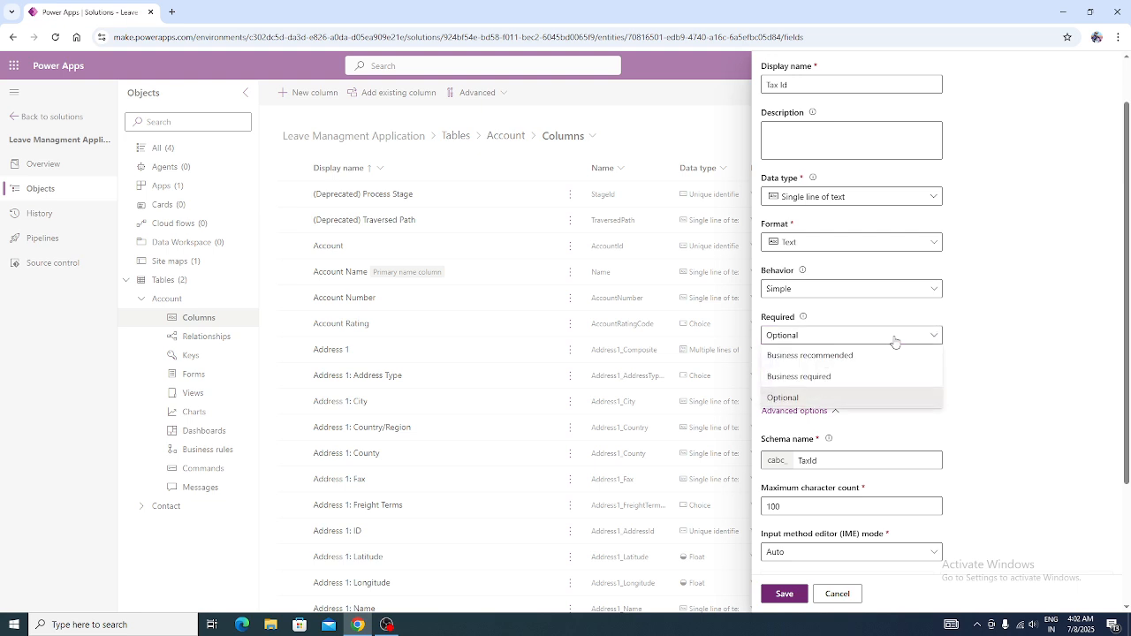
{"action": "left_click", "coordinate": [814, 356]}
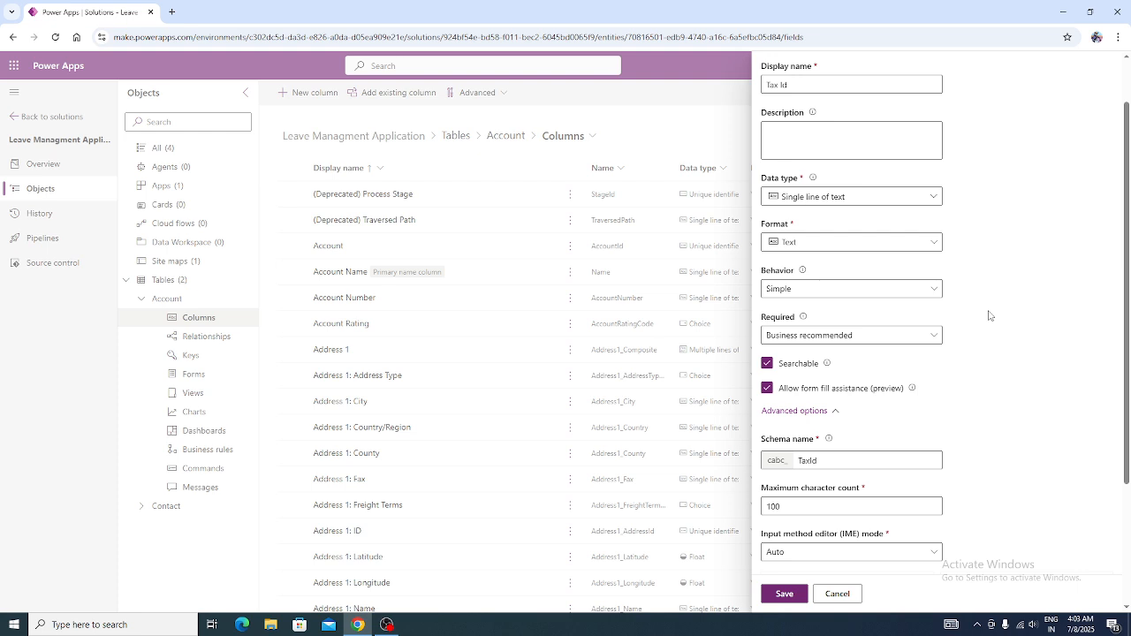
{"action": "scroll", "coordinate": [982, 316], "scroll_direction": "up", "scroll_amount": 1}
{"action": "scroll", "coordinate": [844, 221], "scroll_direction": "down", "scroll_amount": 1}
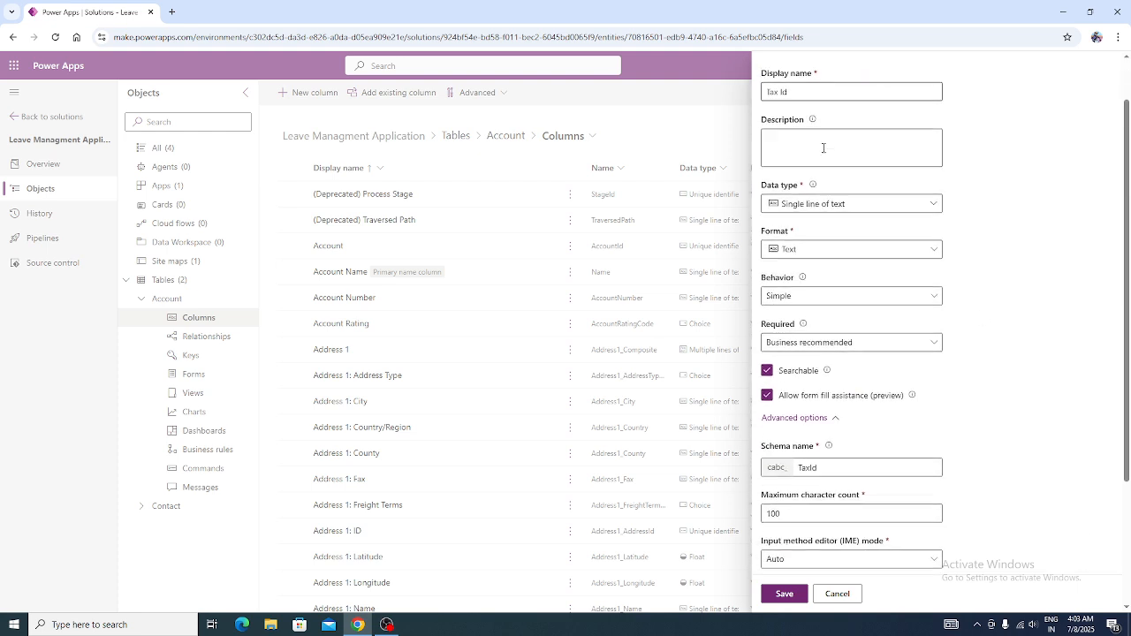
Try Business required for the Tax Id column and switch it back to Business recommended
{"action": "left_click", "coordinate": [888, 339]}
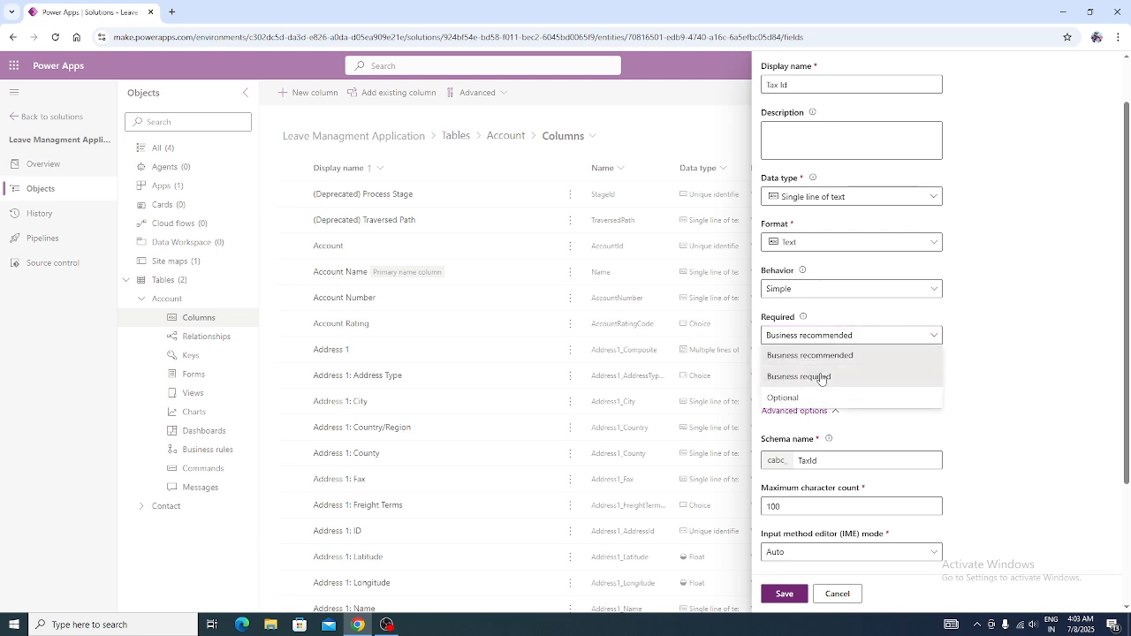
{"action": "left_click", "coordinate": [829, 377]}
{"action": "left_click", "coordinate": [896, 335]}
{"action": "left_click", "coordinate": [854, 357]}
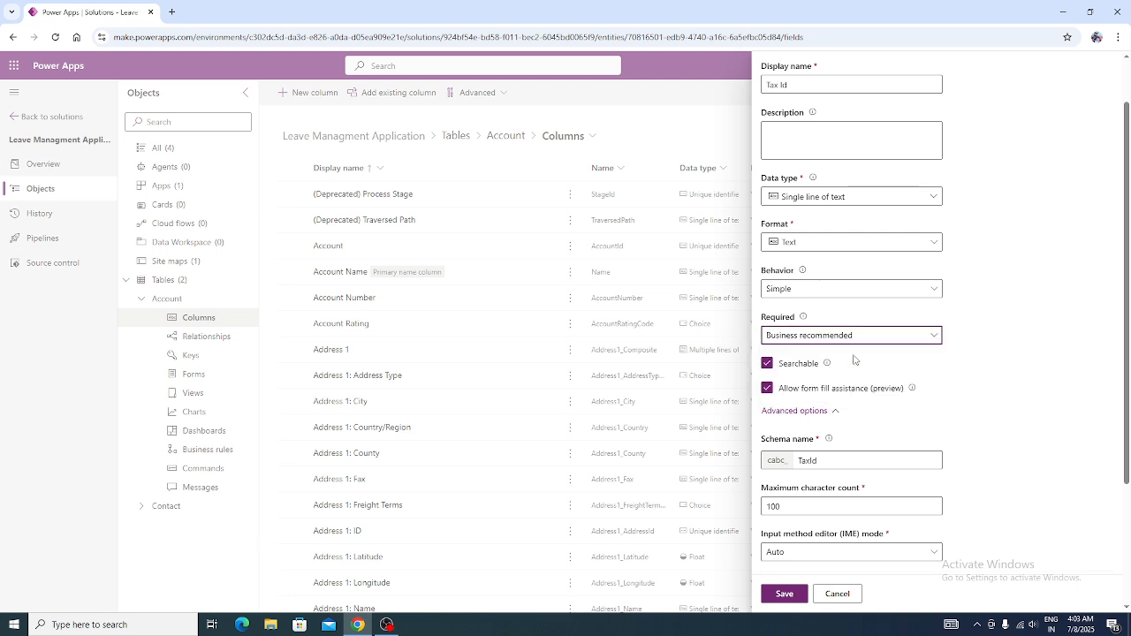
Review the three requirement levels once more, leaving Business recommended selected
{"action": "scroll", "coordinate": [1038, 364], "scroll_direction": "up", "scroll_amount": 2}
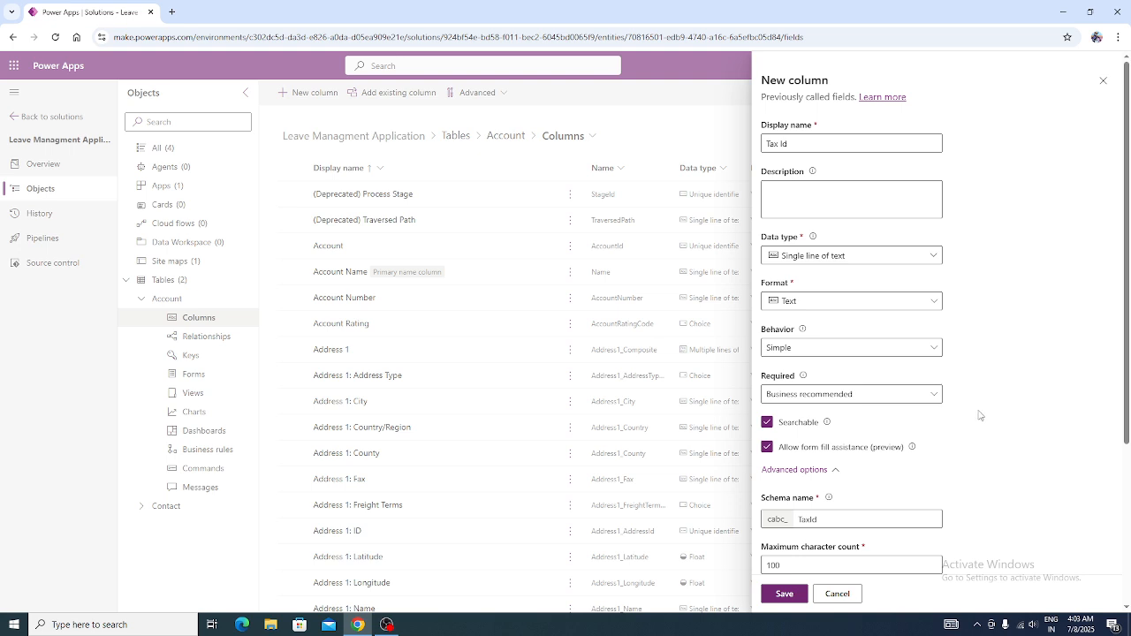
{"action": "left_click", "coordinate": [887, 396]}
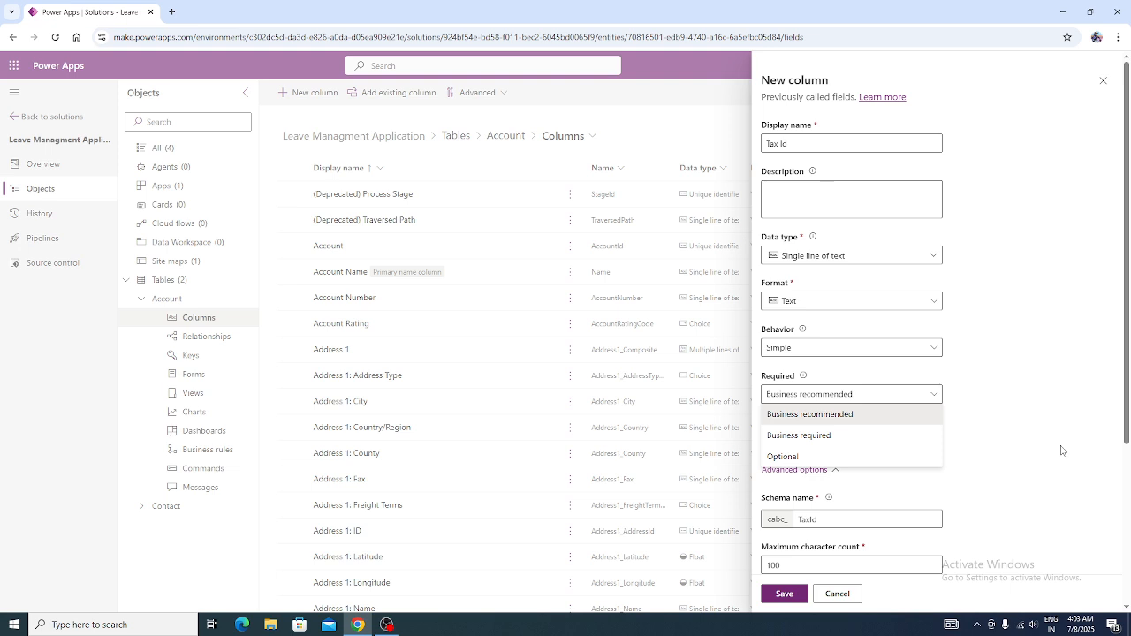
{"action": "left_click", "coordinate": [1027, 429]}
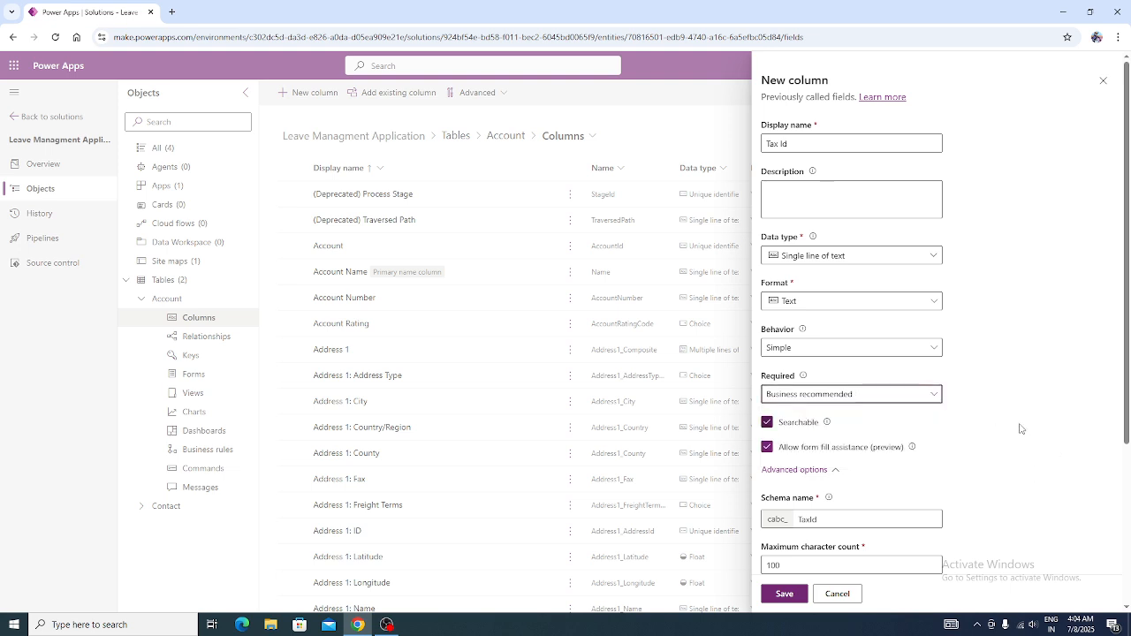
Look over the Tax Id column's advanced options and examine the cabc_ prefix in its schema name
{"action": "scroll", "coordinate": [1025, 424], "scroll_direction": "down", "scroll_amount": 2}
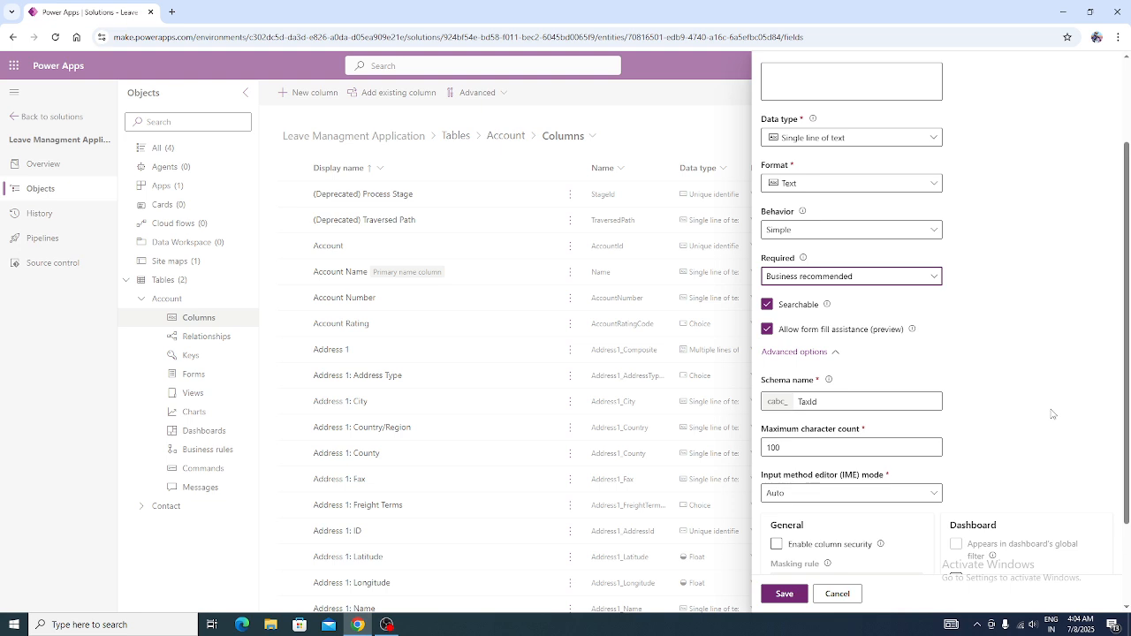
{"action": "scroll", "coordinate": [1054, 413], "scroll_direction": "down", "scroll_amount": 1}
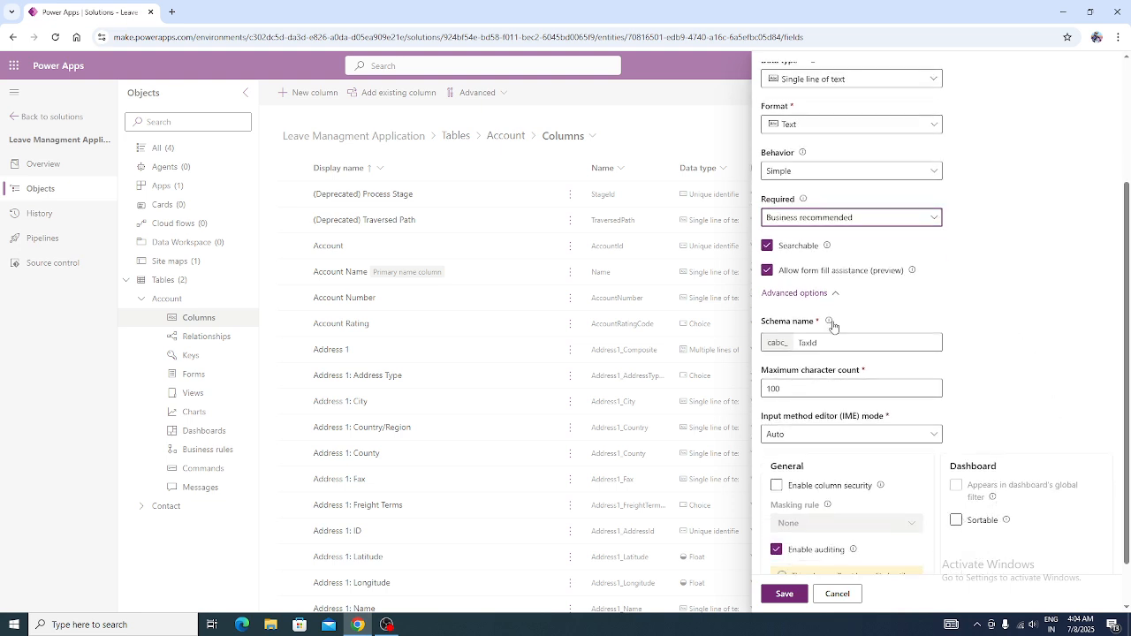
{"action": "scroll", "coordinate": [933, 325], "scroll_direction": "down", "scroll_amount": 1}
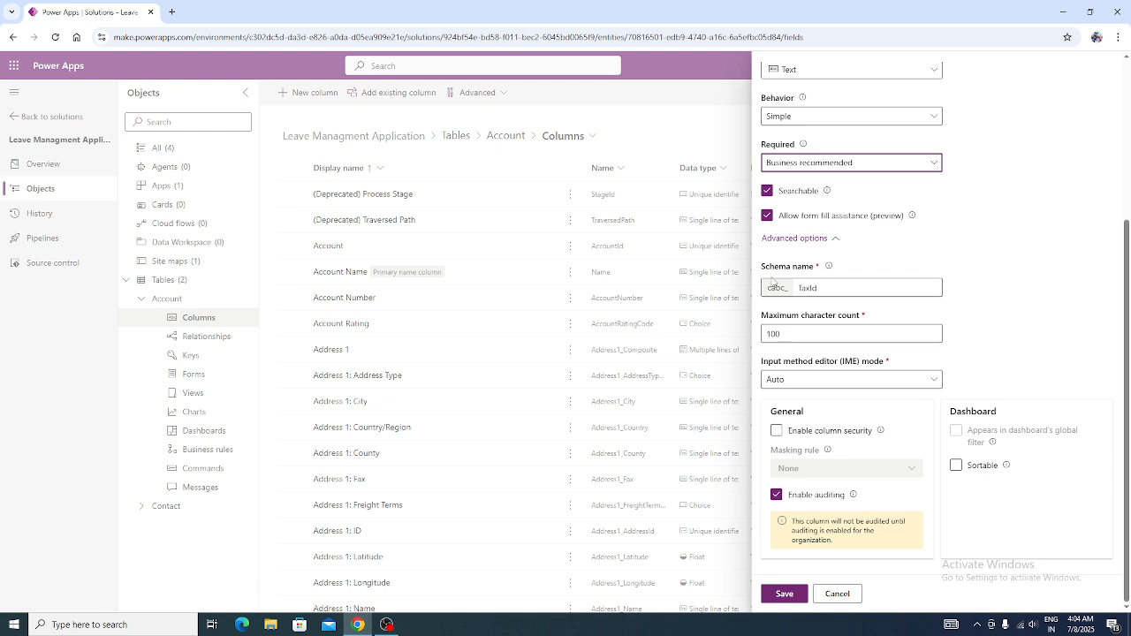
{"action": "left_click_drag", "start_coordinate": [771, 268], "coordinate": [789, 287]}
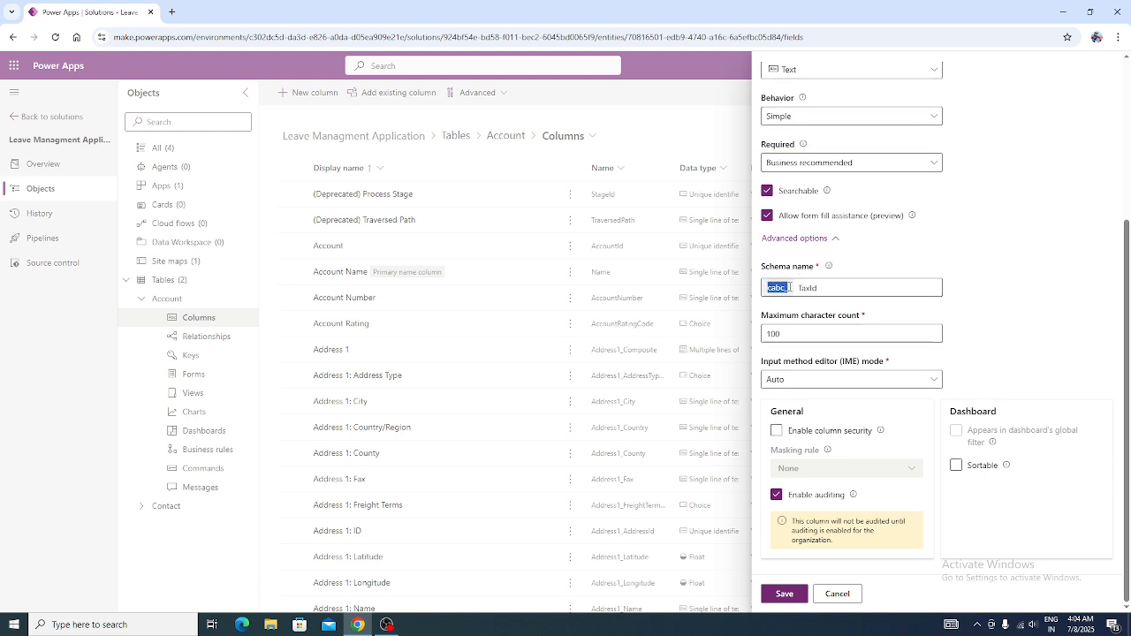
{"action": "left_click", "coordinate": [1027, 292]}
{"action": "left_click_drag", "start_coordinate": [766, 287], "coordinate": [792, 290]}
{"action": "left_click", "coordinate": [773, 289]}
{"action": "double_click", "coordinate": [766, 288]}
{"action": "left_click", "coordinate": [1043, 291]}
{"action": "scroll", "coordinate": [1043, 292], "scroll_direction": "up", "scroll_amount": 3}
{"action": "scroll", "coordinate": [1043, 292], "scroll_direction": "down", "scroll_amount": 3}
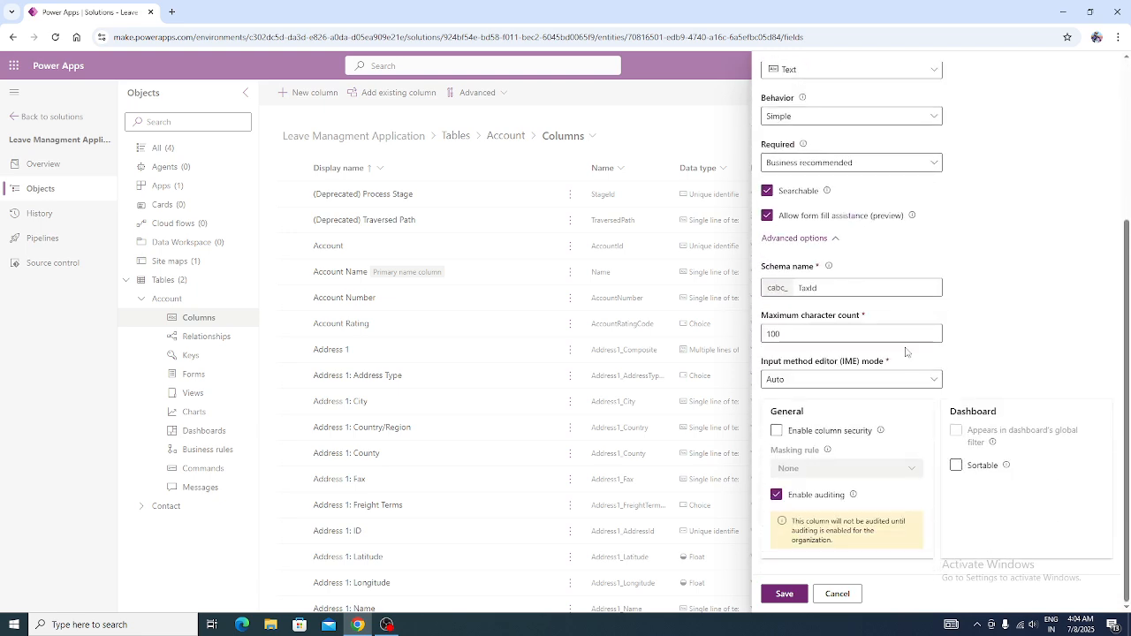
{"action": "double_click", "coordinate": [766, 288]}
{"action": "left_click", "coordinate": [1060, 309]}
{"action": "double_click", "coordinate": [768, 288]}
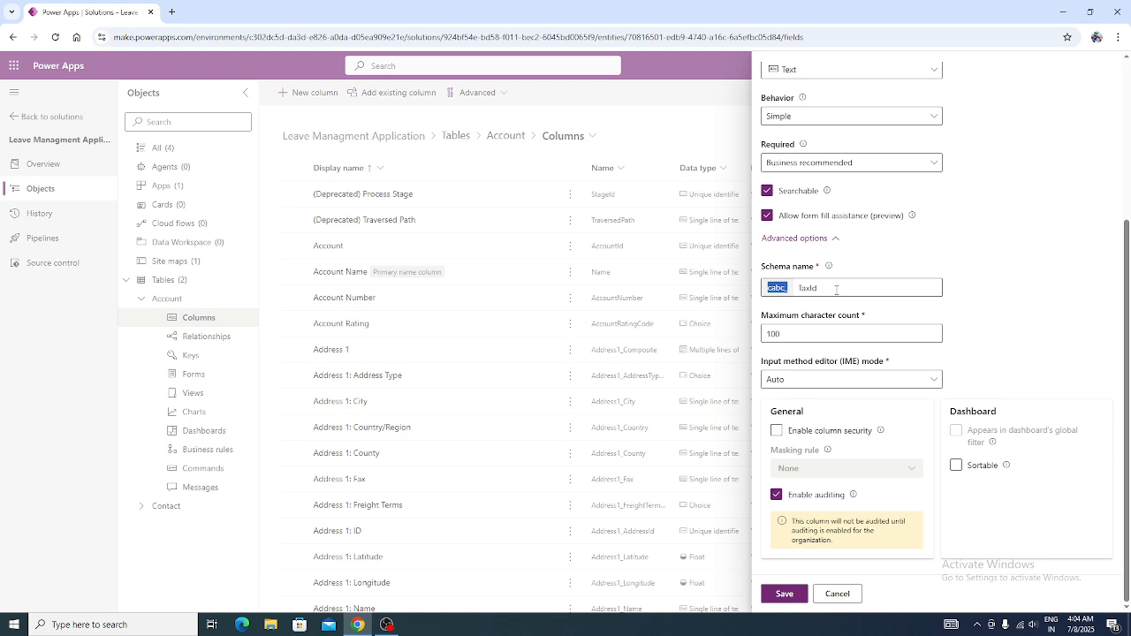
Compare the Tax Id column's display name with its full schema name, including the prefix
{"action": "scroll", "coordinate": [995, 300], "scroll_direction": "up", "scroll_amount": 3}
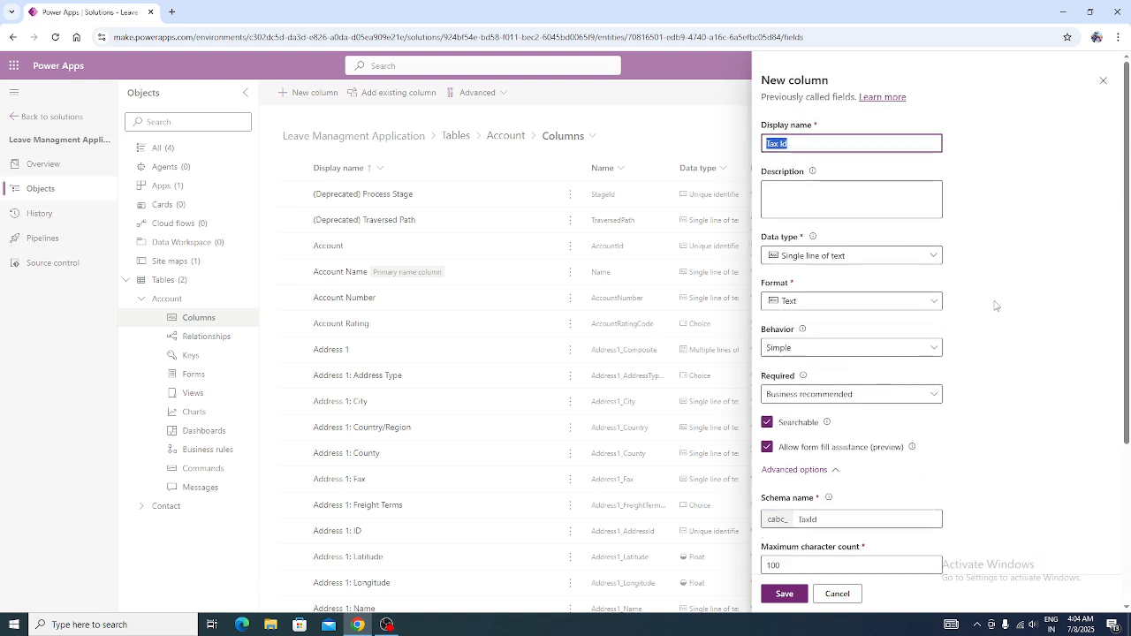
{"action": "scroll", "coordinate": [997, 325], "scroll_direction": "down", "scroll_amount": 2}
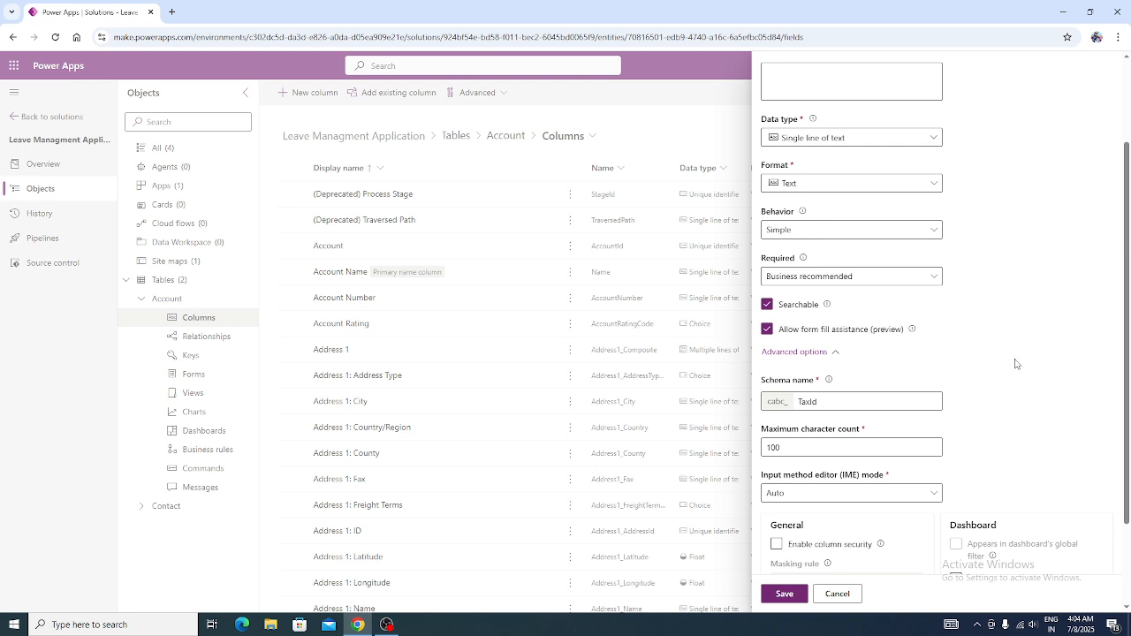
{"action": "scroll", "coordinate": [1002, 411], "scroll_direction": "down", "scroll_amount": 2}
{"action": "left_click_drag", "start_coordinate": [828, 288], "coordinate": [761, 289]}
{"action": "left_click", "coordinate": [1068, 295]}
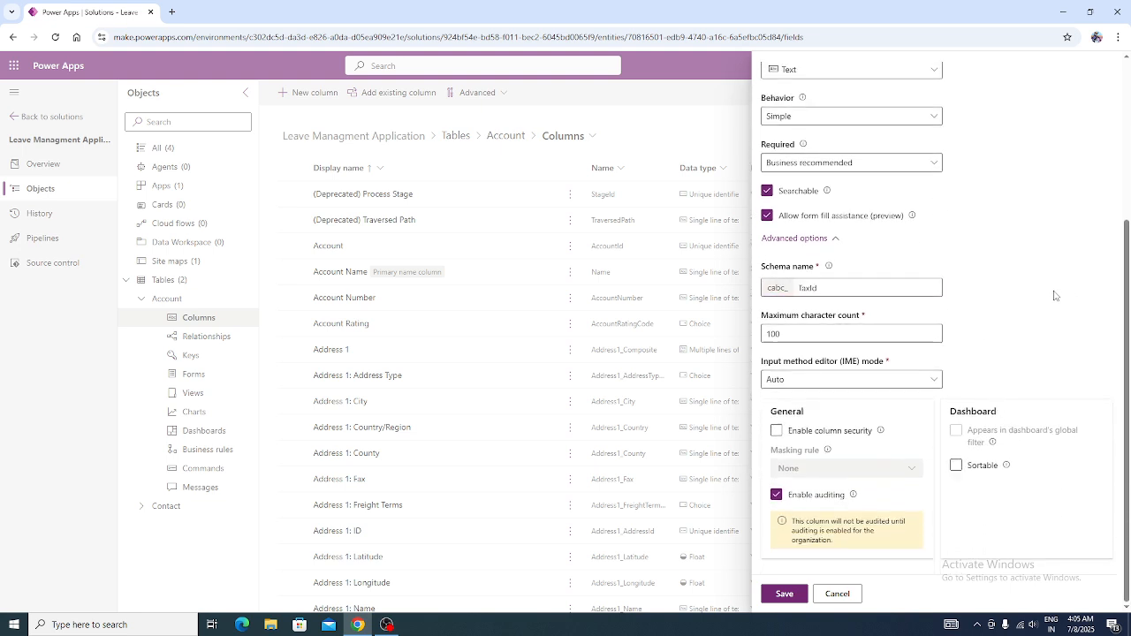
Recheck the Tax Id column's settings against its schema name and single out the cabc_ prefix
{"action": "scroll", "coordinate": [1077, 305], "scroll_direction": "up", "scroll_amount": 3}
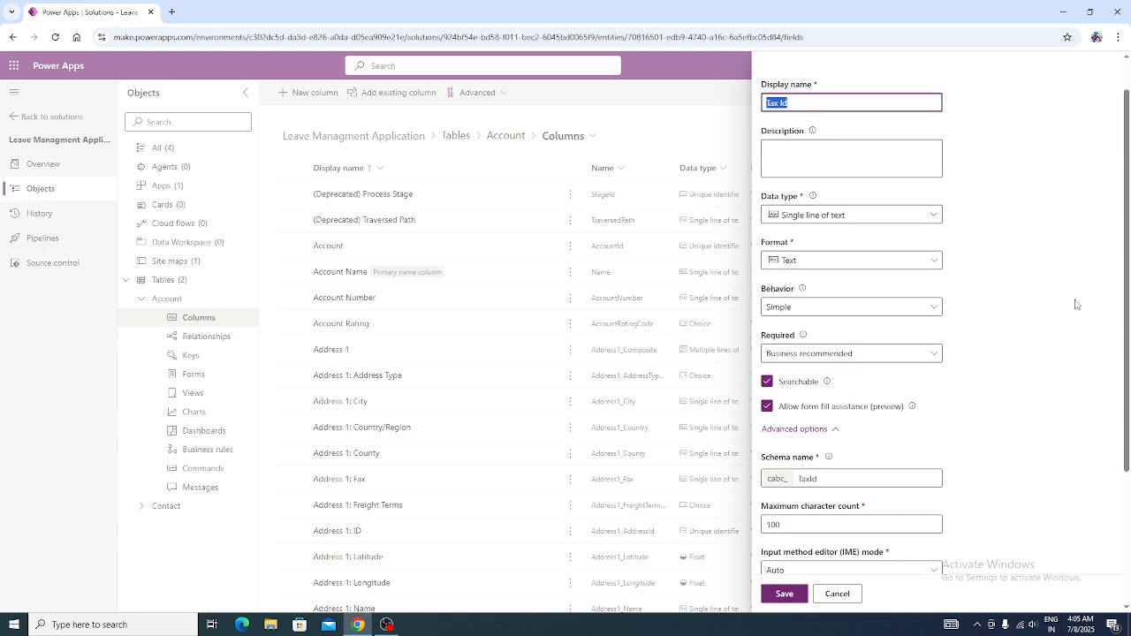
{"action": "scroll", "coordinate": [1076, 307], "scroll_direction": "down", "scroll_amount": 3}
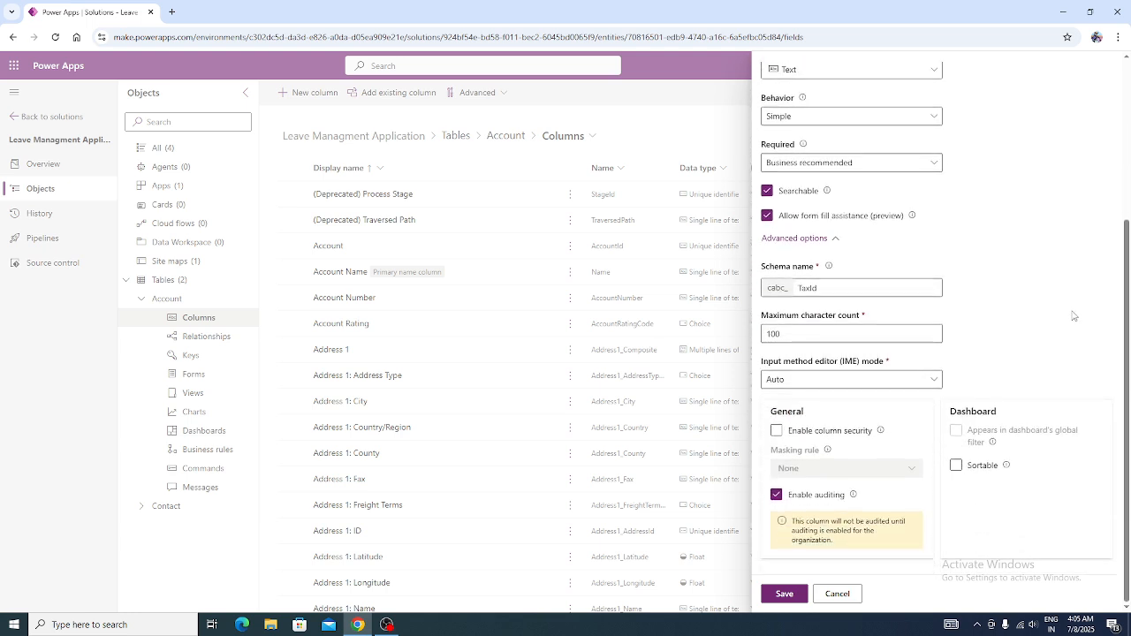
{"action": "double_click", "coordinate": [809, 287]}
{"action": "left_click", "coordinate": [1045, 339]}
{"action": "left_click_drag", "start_coordinate": [765, 285], "coordinate": [792, 288]}
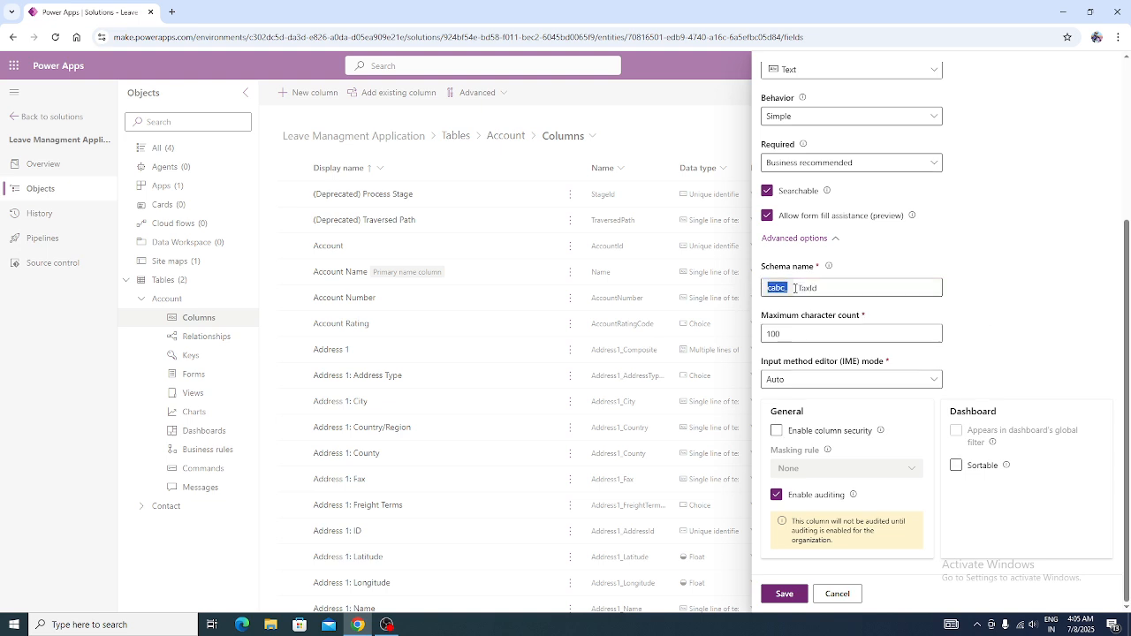
Examine the Tax Id column's Maximum character count setting
{"action": "left_click", "coordinate": [846, 336]}
{"action": "left_click_drag", "start_coordinate": [762, 316], "coordinate": [862, 320]}
{"action": "left_click", "coordinate": [1042, 345]}
{"action": "left_click", "coordinate": [798, 342]}
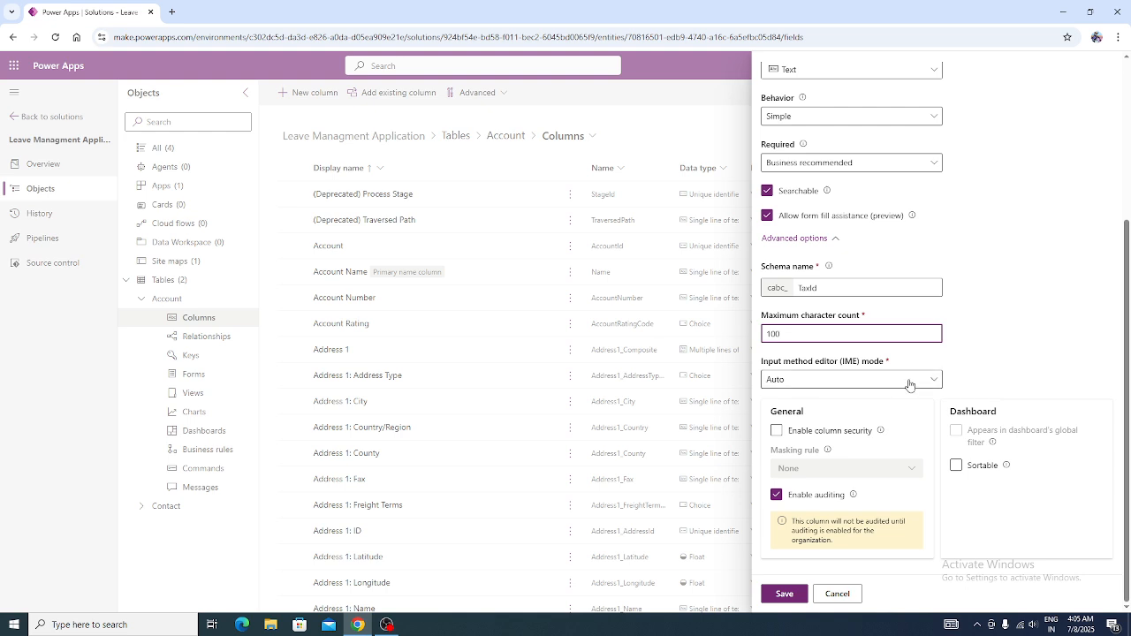
Review the available Input method editor (IME) modes for the Tax Id column, leaving Auto selected
{"action": "left_click_drag", "start_coordinate": [765, 362], "coordinate": [840, 367]}
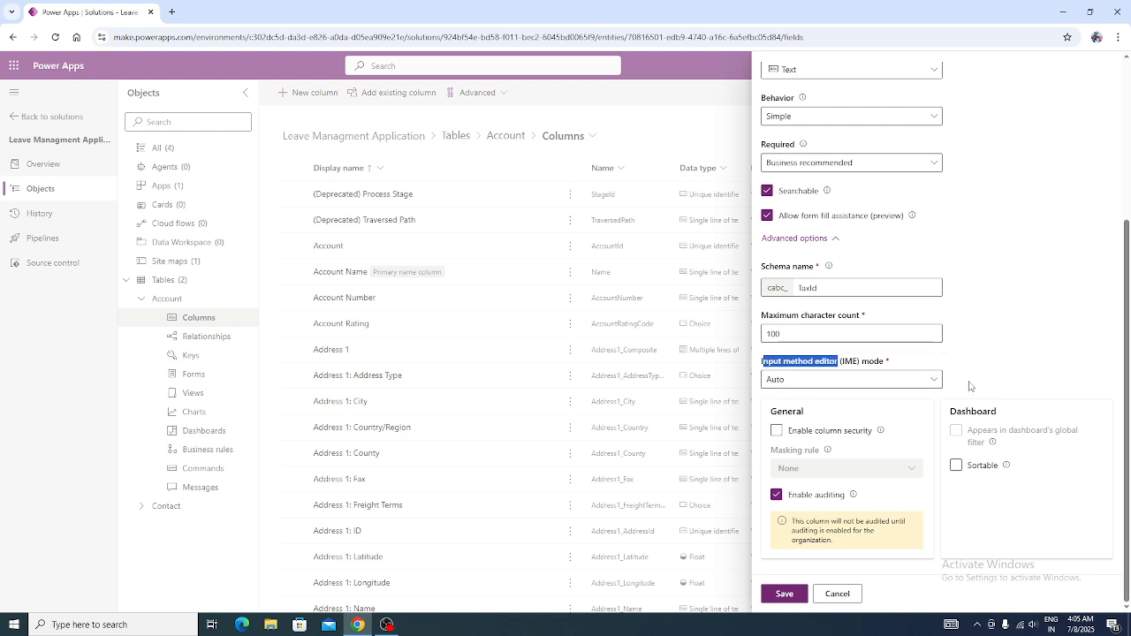
{"action": "left_click", "coordinate": [921, 382]}
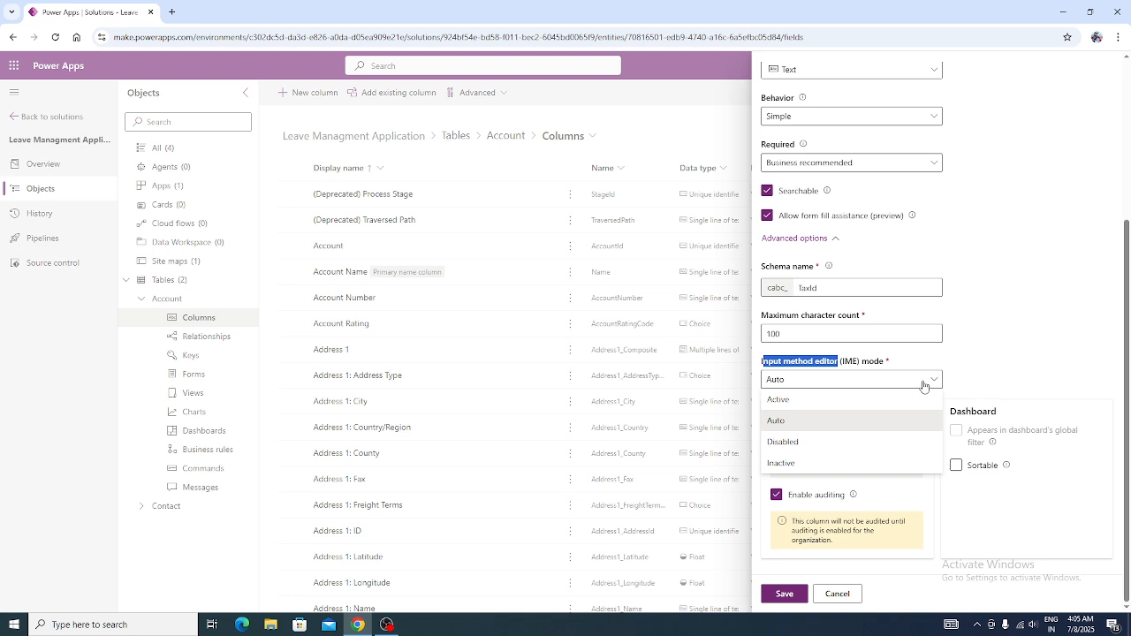
{"action": "left_click", "coordinate": [922, 382]}
{"action": "left_click", "coordinate": [1000, 378]}
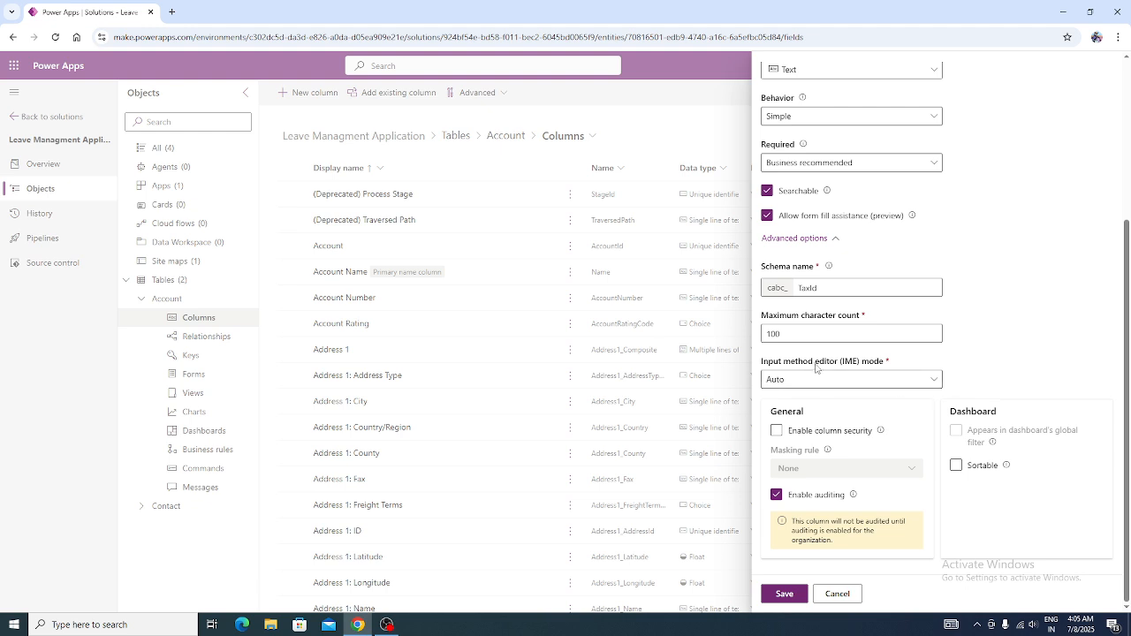
{"action": "left_click_drag", "start_coordinate": [814, 362], "coordinate": [1036, 371]}
{"action": "left_click", "coordinate": [1037, 371]}
Check the Tax Id column's settings one last time and save the new column
{"action": "scroll", "coordinate": [1028, 358], "scroll_direction": "up", "scroll_amount": 2}
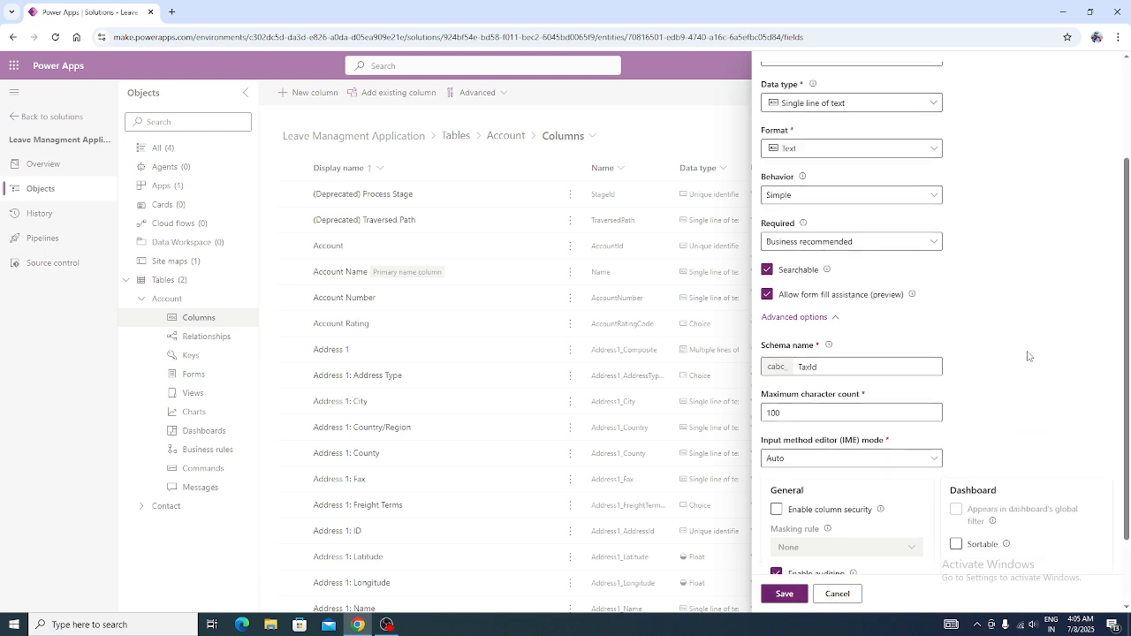
{"action": "scroll", "coordinate": [1022, 366], "scroll_direction": "down", "scroll_amount": 2}
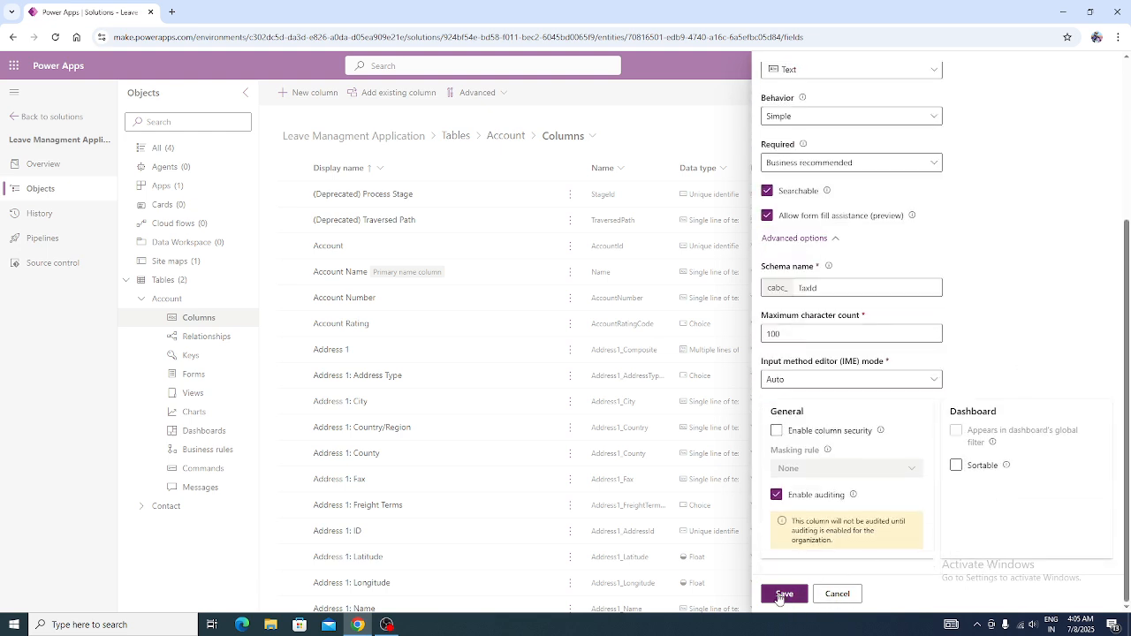
{"action": "left_click", "coordinate": [783, 595]}
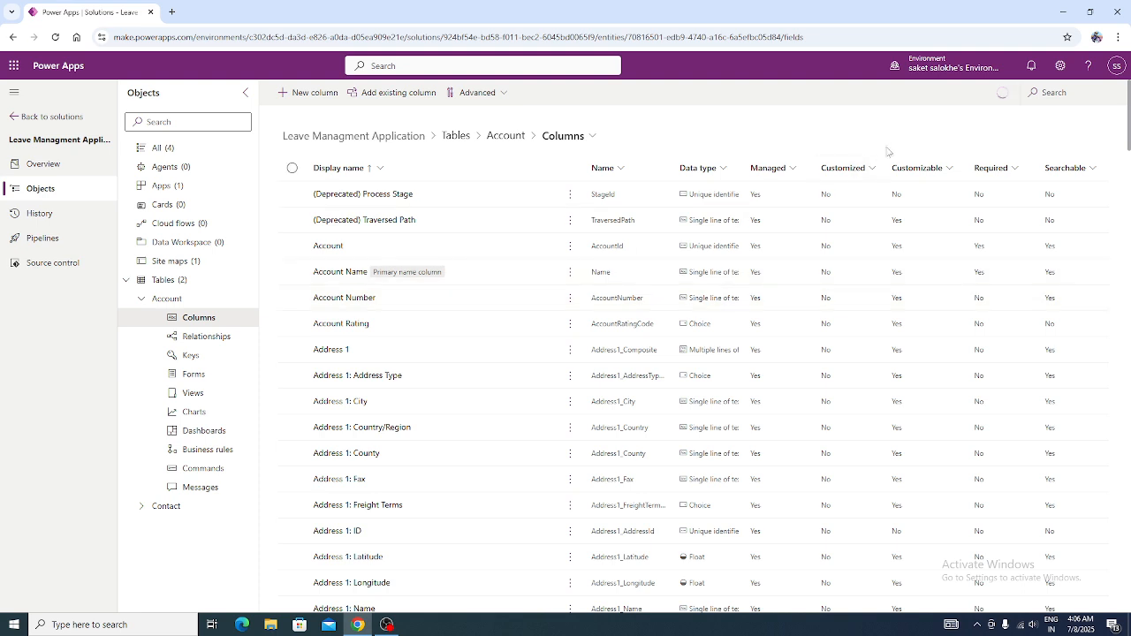
Search the Account table's columns for "tax id", open the Tax Id column for editing and close it without changes
{"action": "left_click", "coordinate": [1080, 91]}
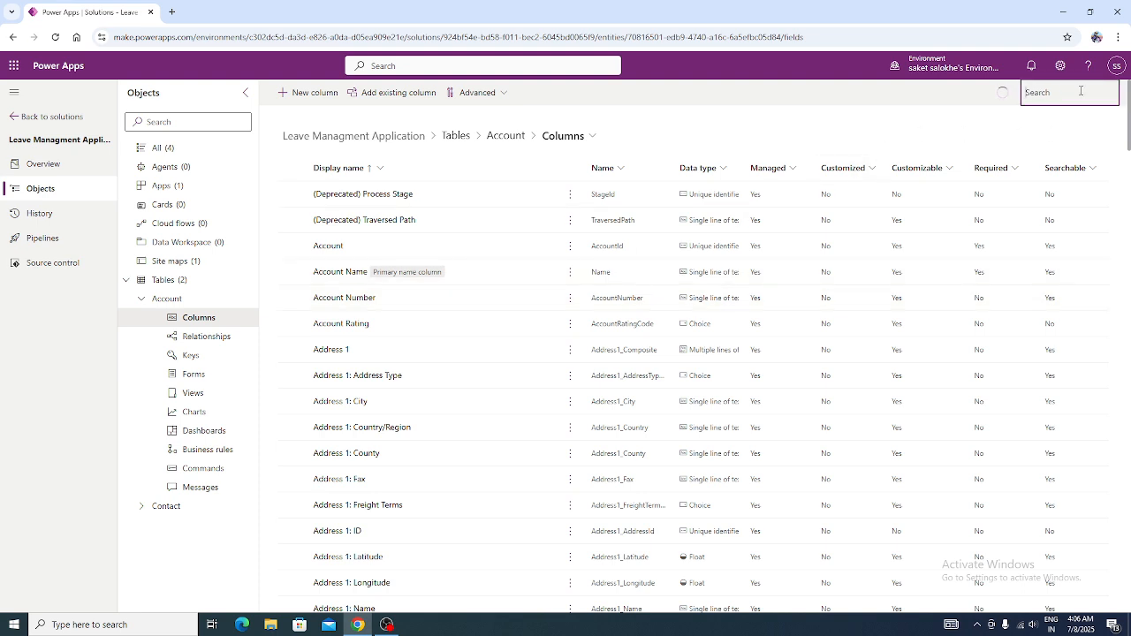
{"action": "type", "text": "tax id"}
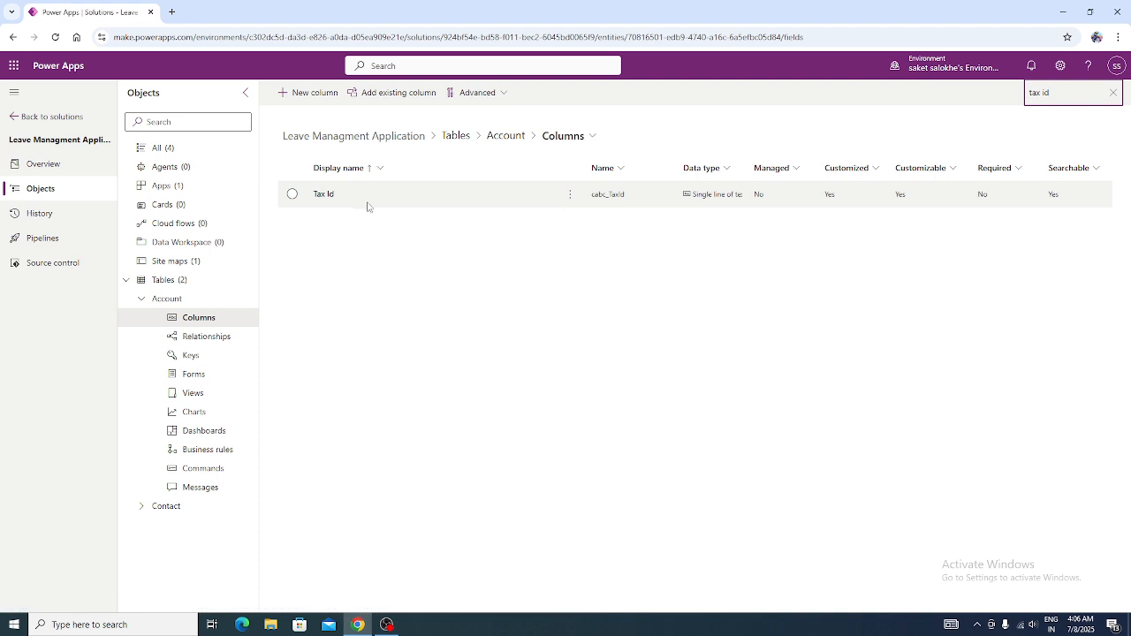
{"action": "left_click", "coordinate": [326, 195]}
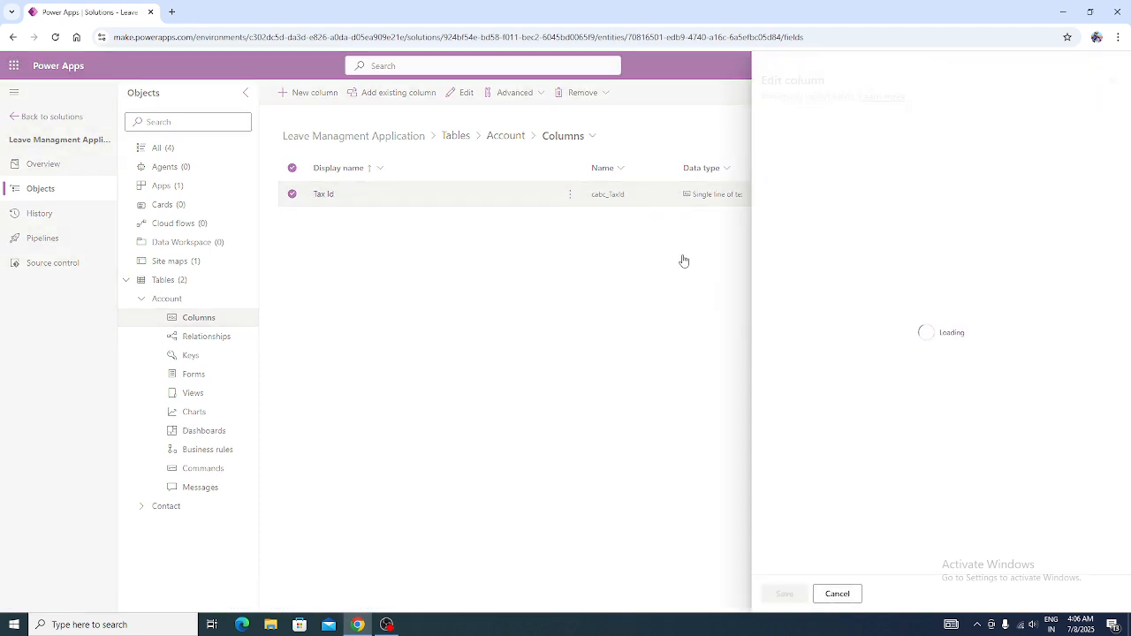
{"action": "left_click", "coordinate": [837, 595]}
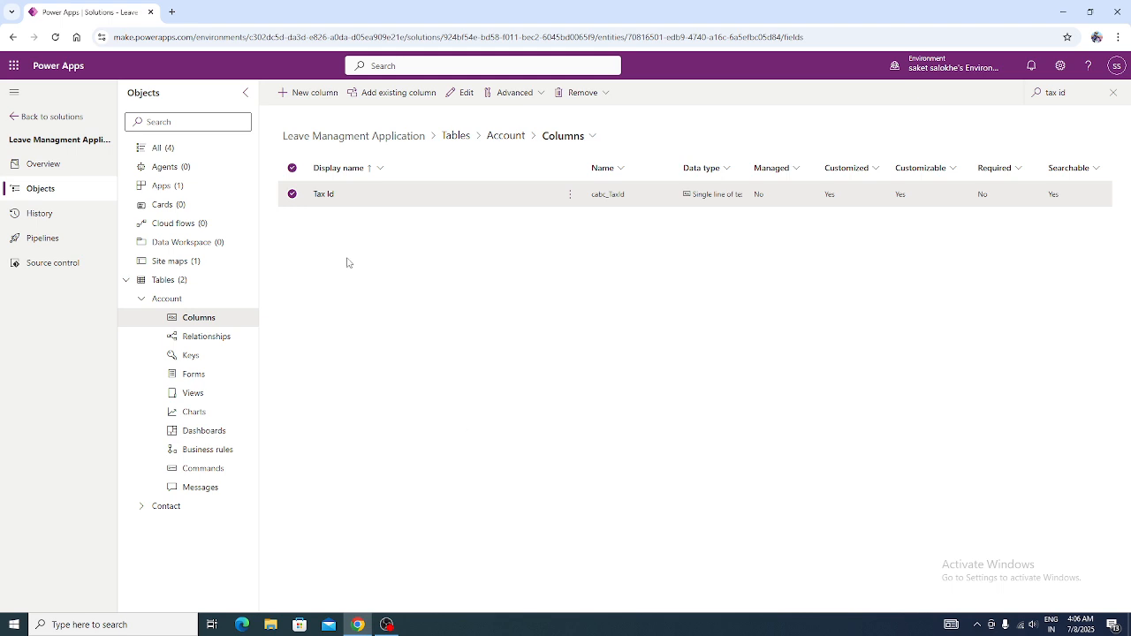
{"action": "left_click", "coordinate": [291, 193]}
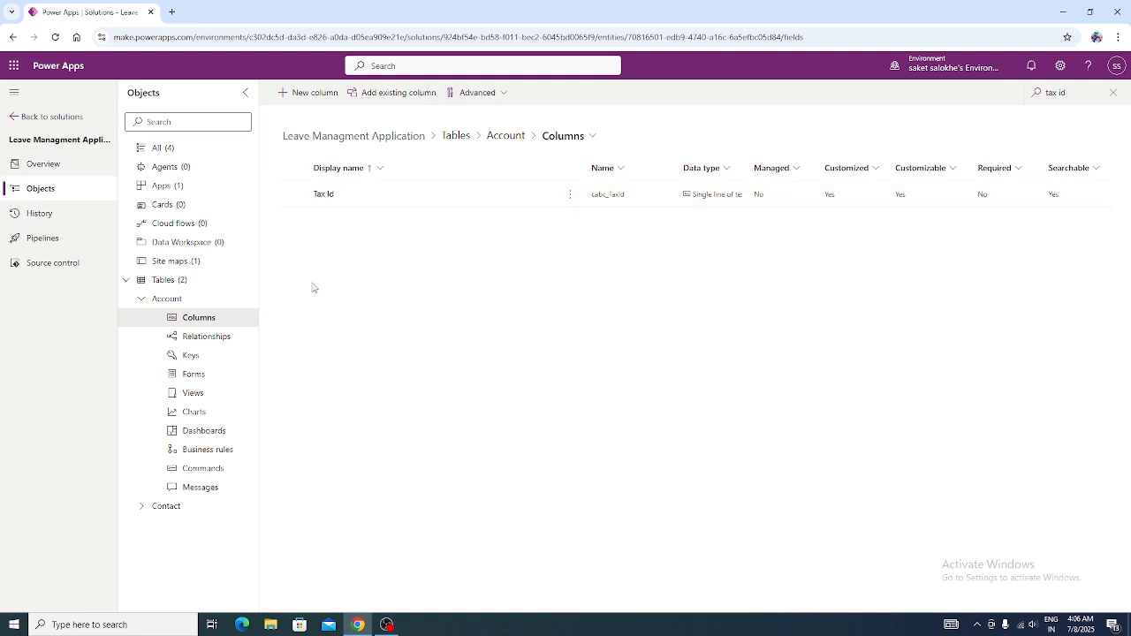
View the Account table's overview and open the list of apps in the solution
{"action": "left_click", "coordinate": [173, 187]}
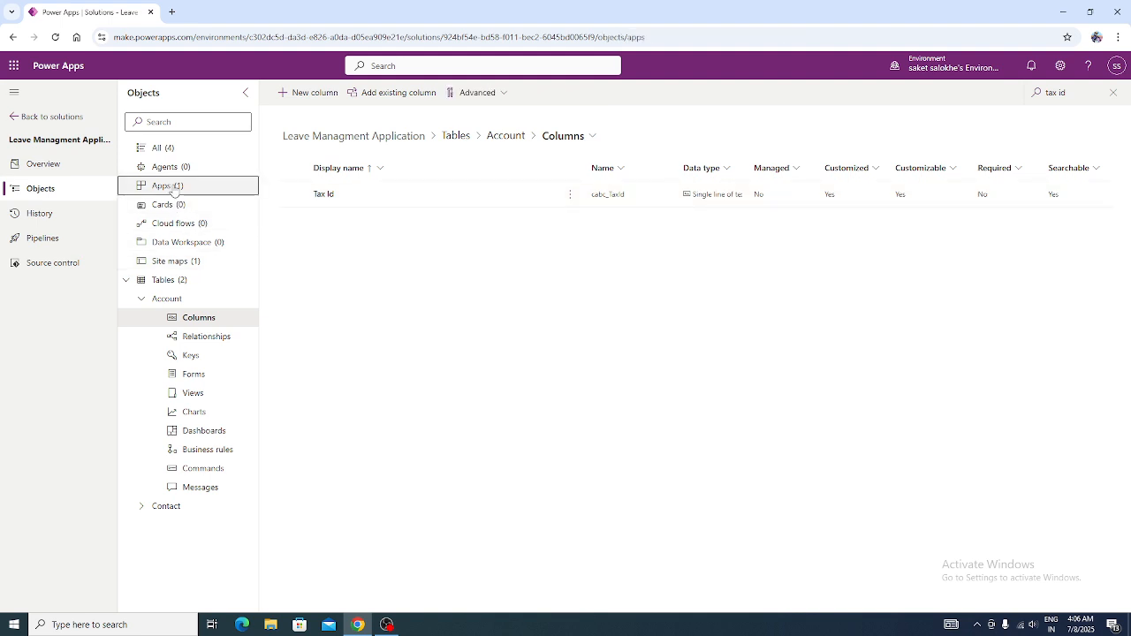
{"action": "left_click", "coordinate": [165, 299]}
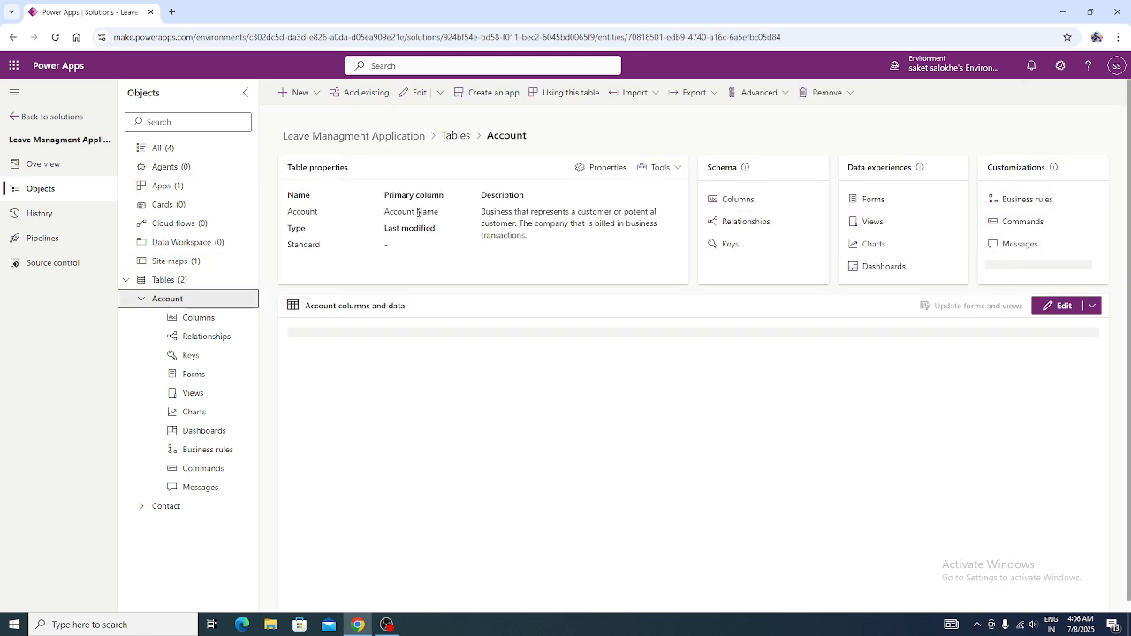
{"action": "left_click", "coordinate": [175, 187]}
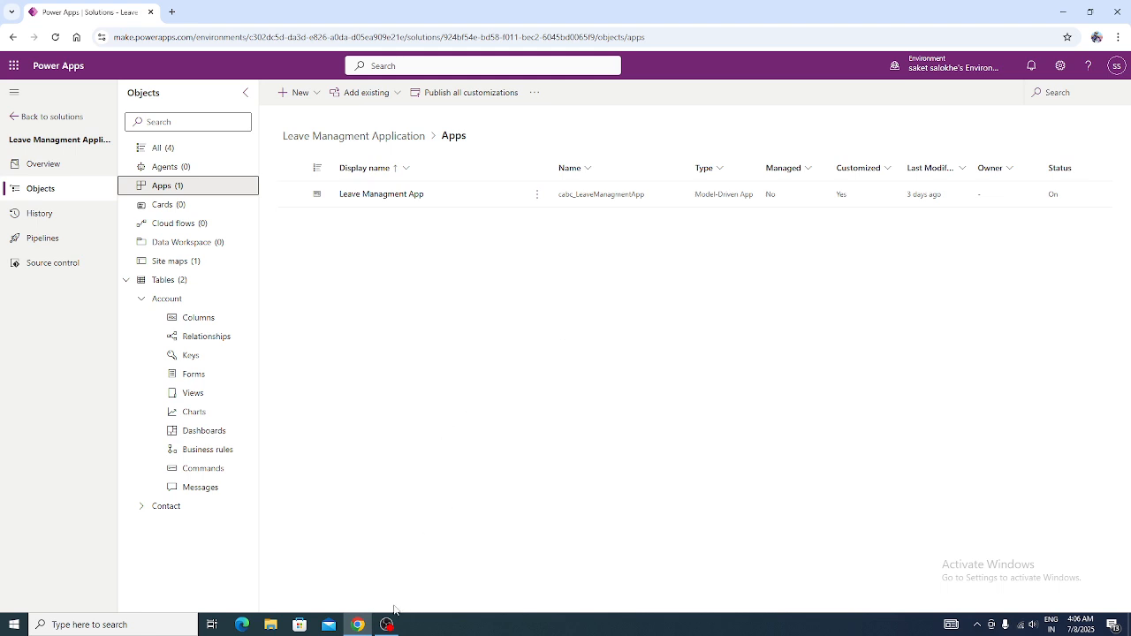
{"action": "mouse_move", "coordinate": [388, 627]}
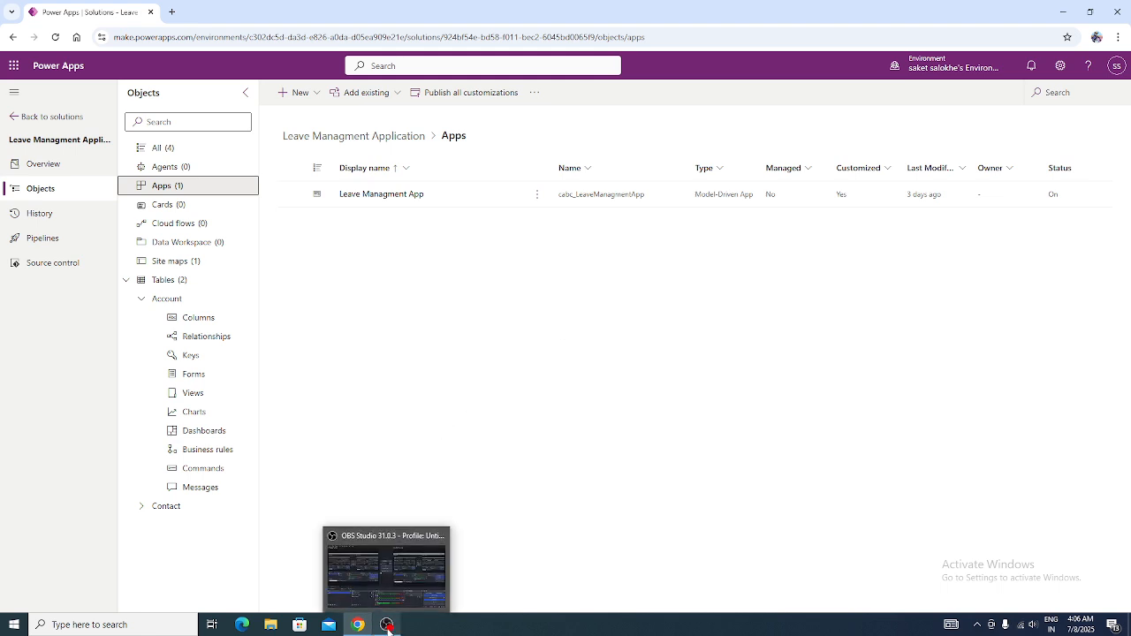
{"action": "left_click", "coordinate": [614, 400]}
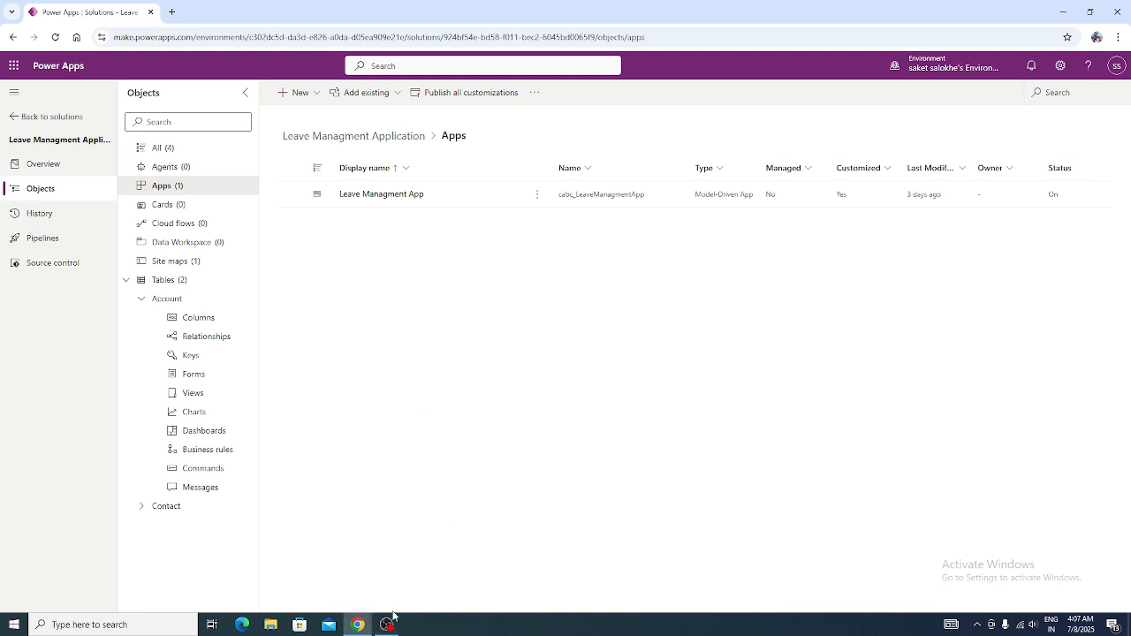
{"action": "mouse_move", "coordinate": [387, 625]}
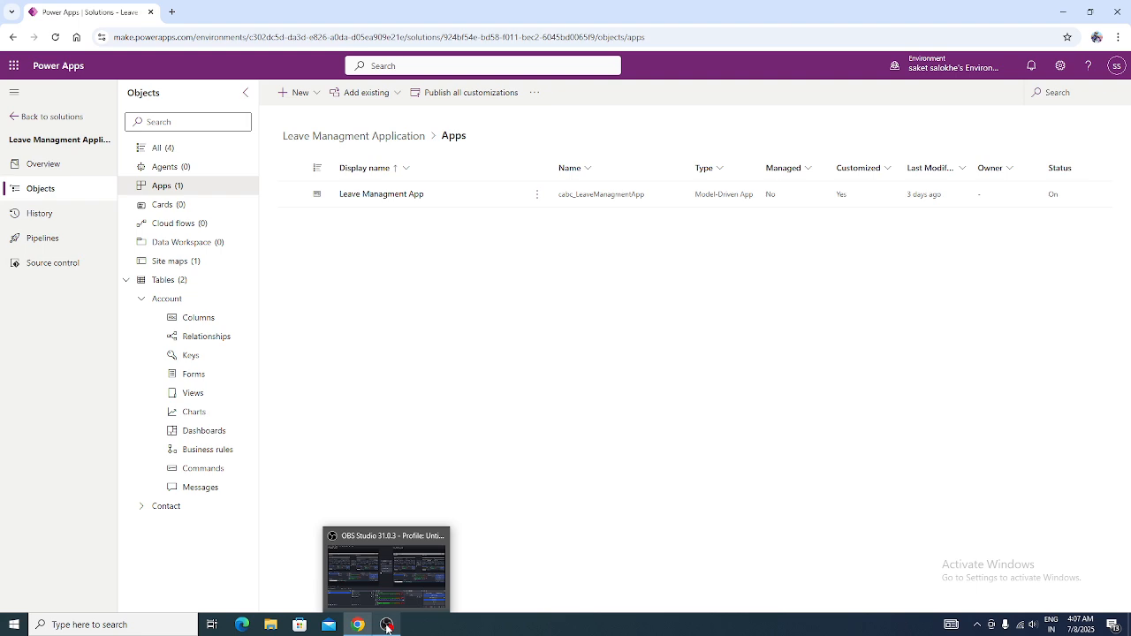
{"action": "left_click", "coordinate": [387, 625]}
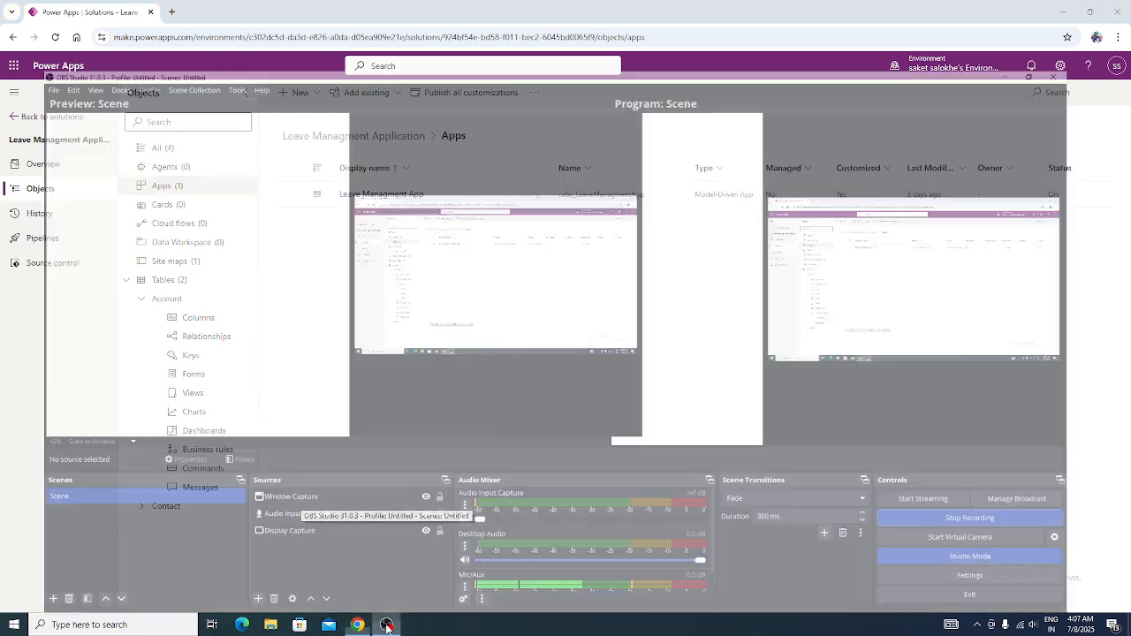